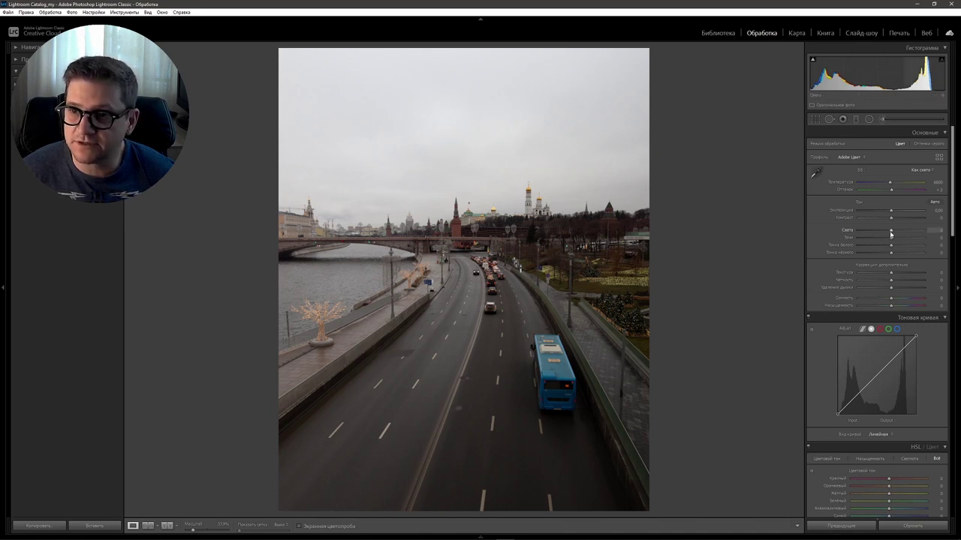
Set Highlights −100, Shadows +100, Contrast −50 and add clarity on the embankment photo.
{"action": "left_click_drag", "start_coordinate": [891, 230], "coordinate": [804, 229]}
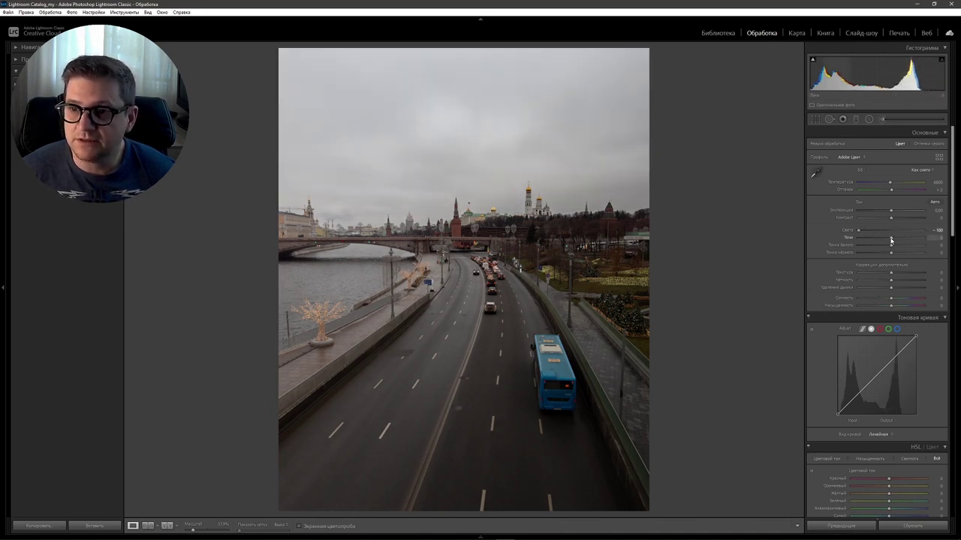
{"action": "left_click_drag", "start_coordinate": [891, 237], "coordinate": [943, 250]}
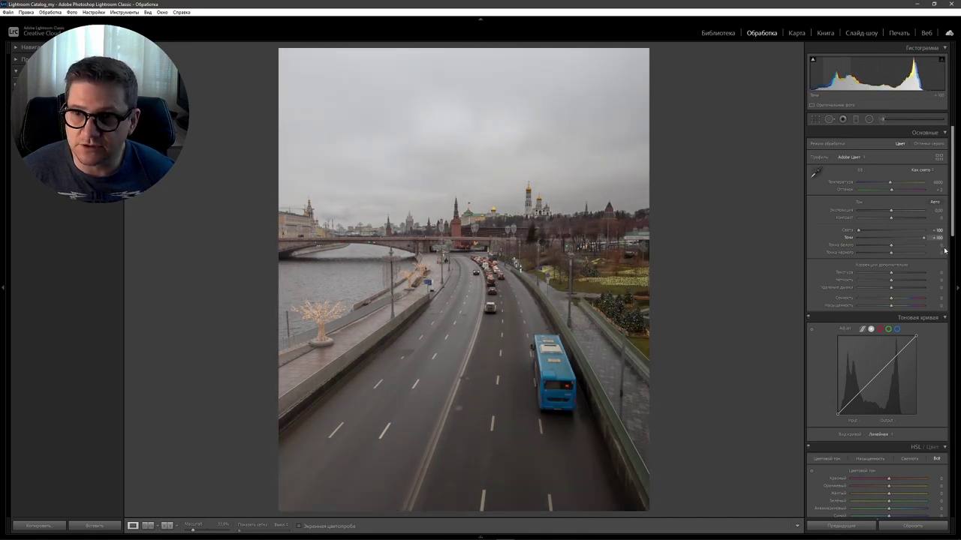
{"action": "left_click_drag", "start_coordinate": [892, 219], "coordinate": [876, 218]}
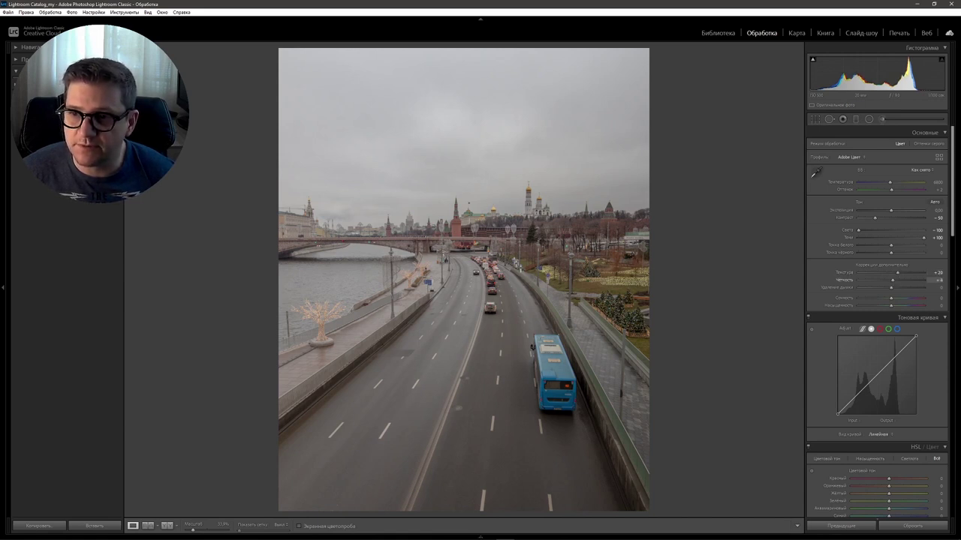
{"action": "left_click_drag", "start_coordinate": [892, 280], "coordinate": [894, 280]}
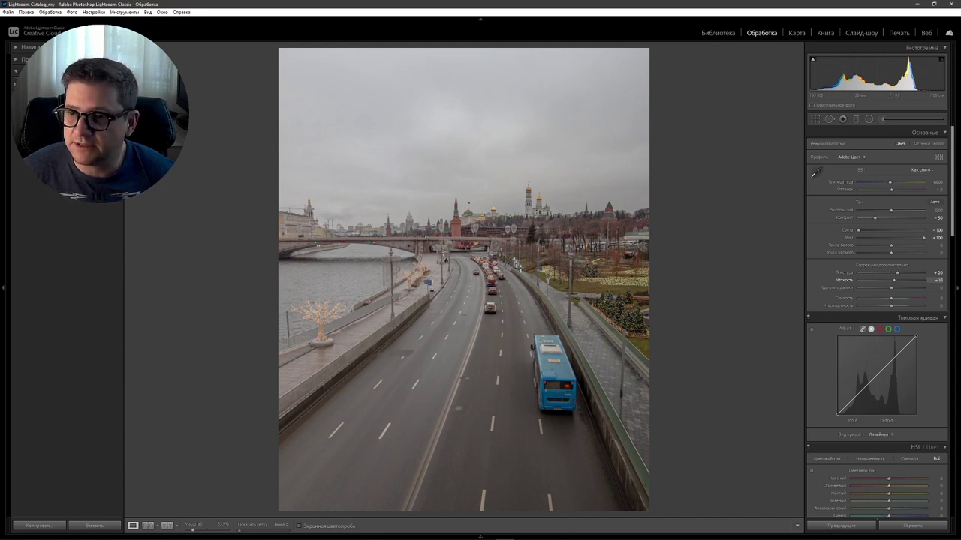
Shape the RGB tone curve into an S with faded blacks and a point at input 75, output 50.
{"action": "left_click", "coordinate": [945, 133]}
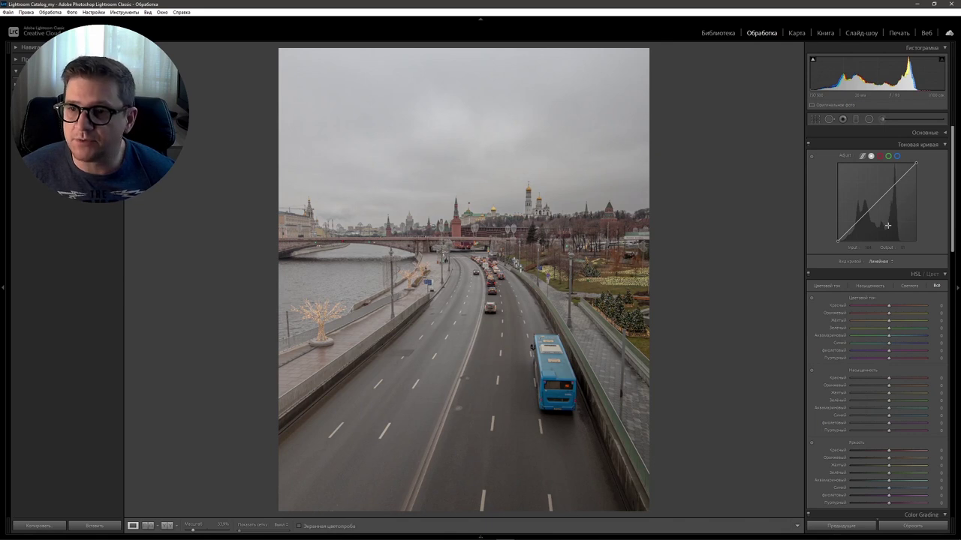
{"action": "key", "text": "alt"}
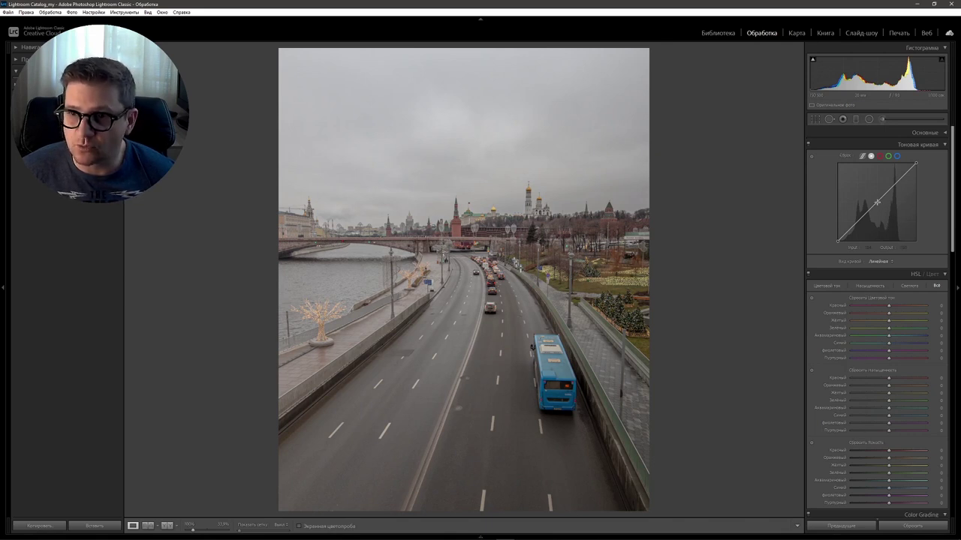
{"action": "left_click", "coordinate": [876, 202]}
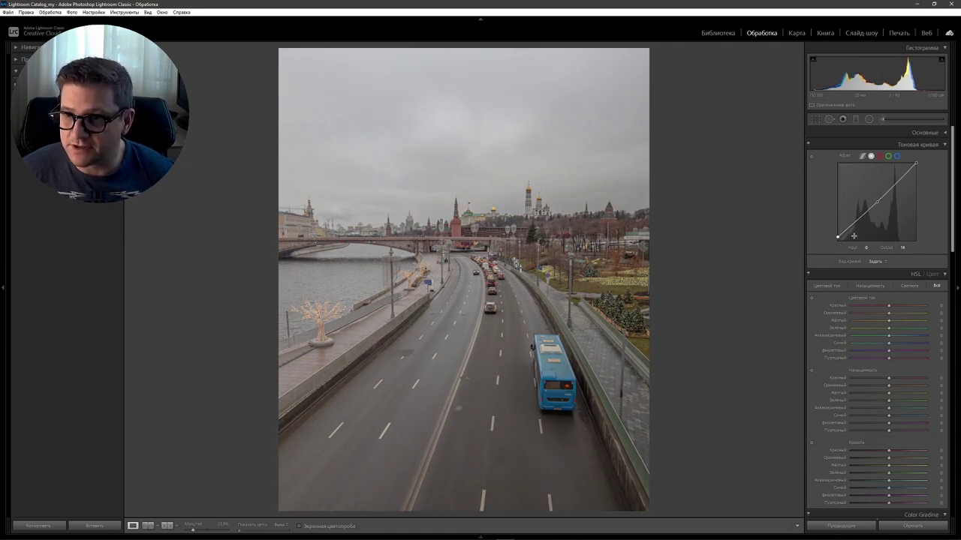
{"action": "left_click_drag", "start_coordinate": [840, 236], "coordinate": [835, 233]}
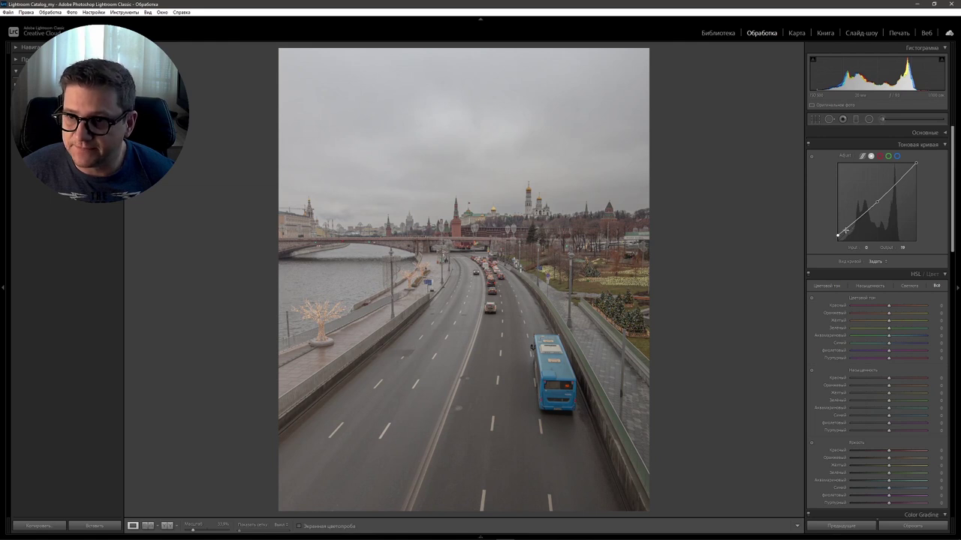
{"action": "key", "text": "alt"}
{"action": "left_click_drag", "start_coordinate": [845, 228], "coordinate": [851, 276]}
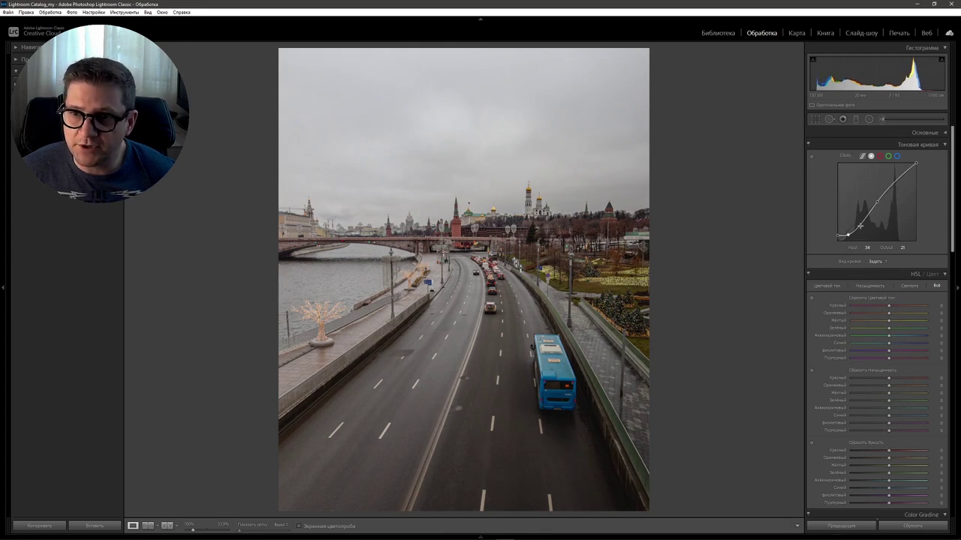
{"action": "left_click_drag", "start_coordinate": [861, 230], "coordinate": [863, 240]}
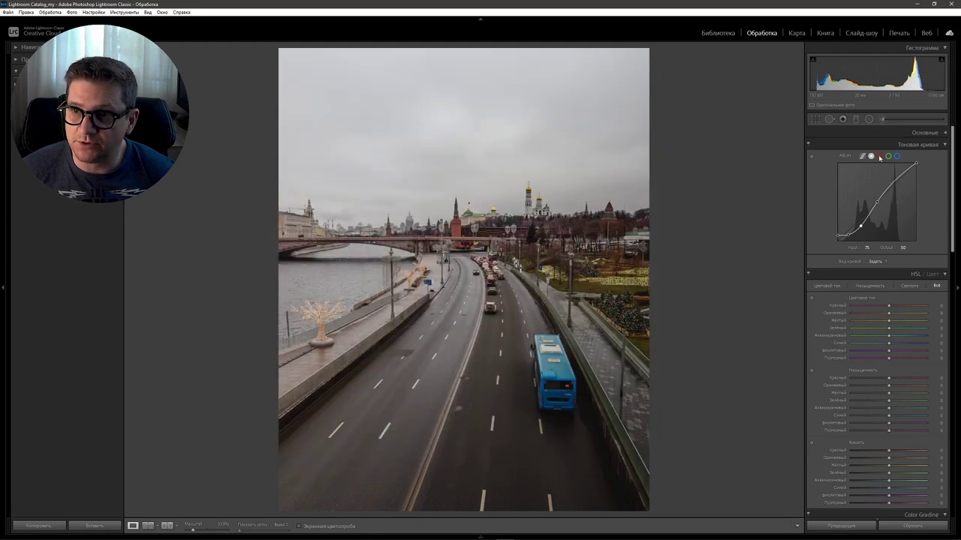
{"action": "left_click", "coordinate": [880, 156]}
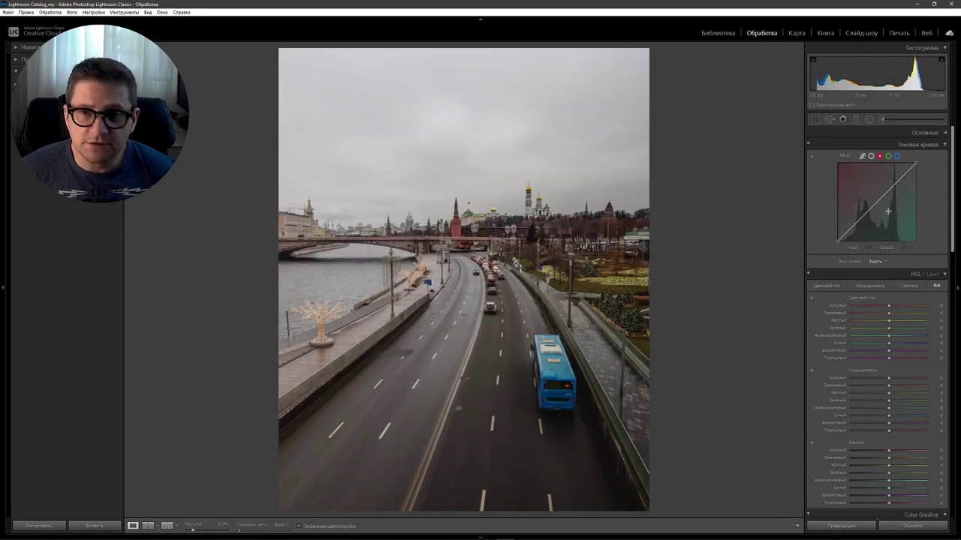
Add a midpoint to the red curve and pull its shadows down toward cyan.
{"action": "key", "text": "alt"}
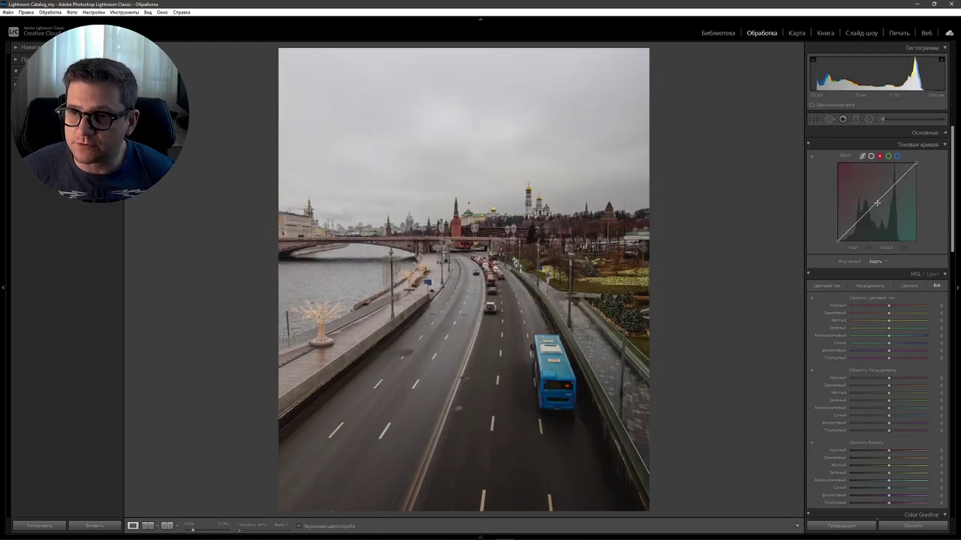
{"action": "left_click", "coordinate": [877, 202]}
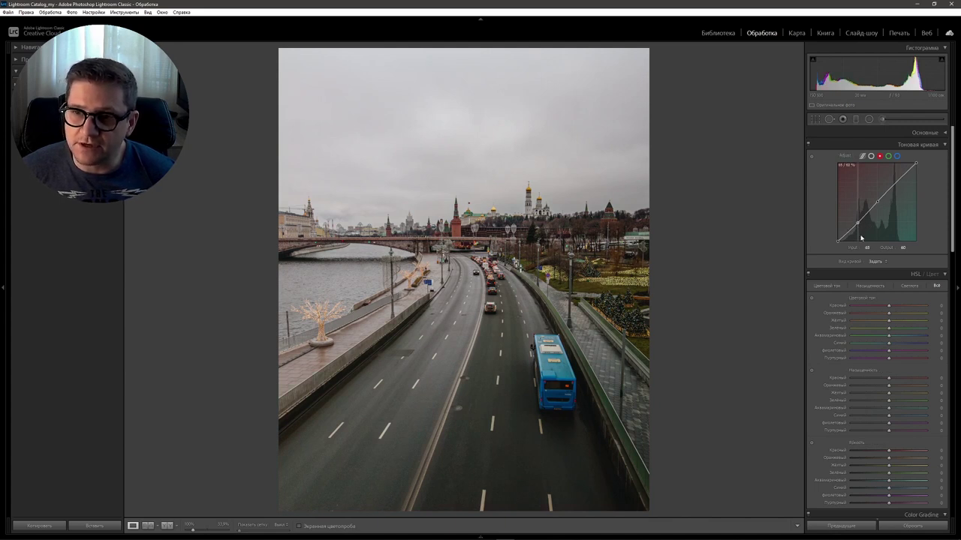
{"action": "left_click_drag", "start_coordinate": [857, 220], "coordinate": [867, 259]}
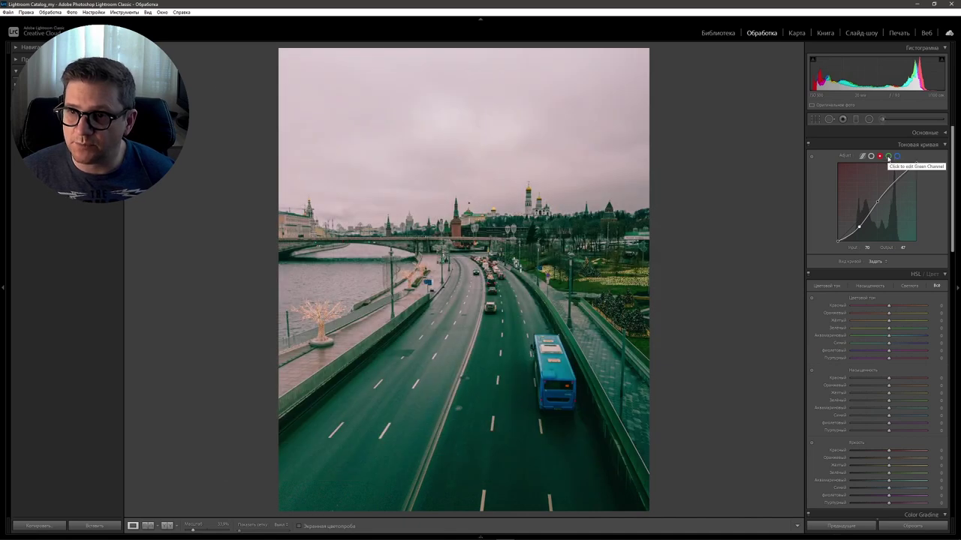
Move the green curve's shadow point to input 47, output 54.
{"action": "left_click", "coordinate": [889, 157]}
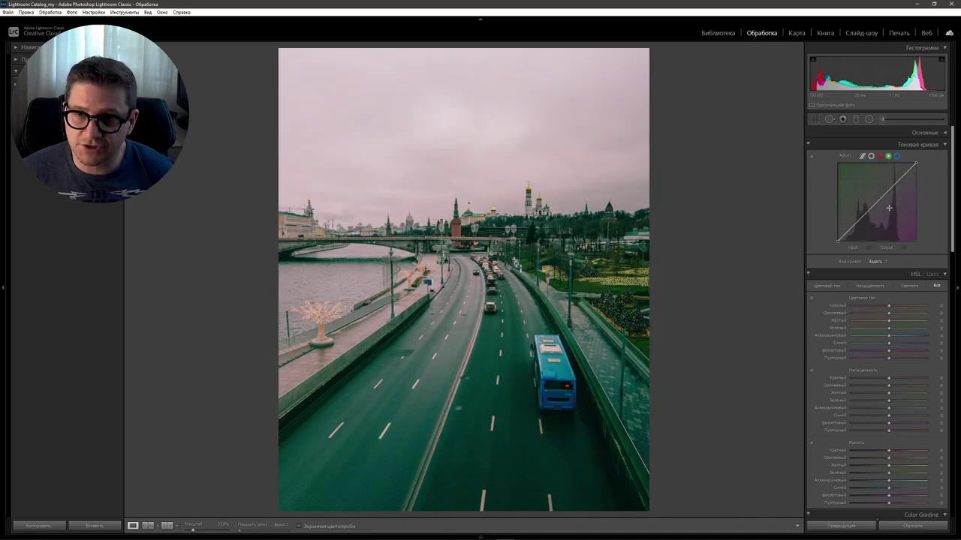
{"action": "key", "text": "alt"}
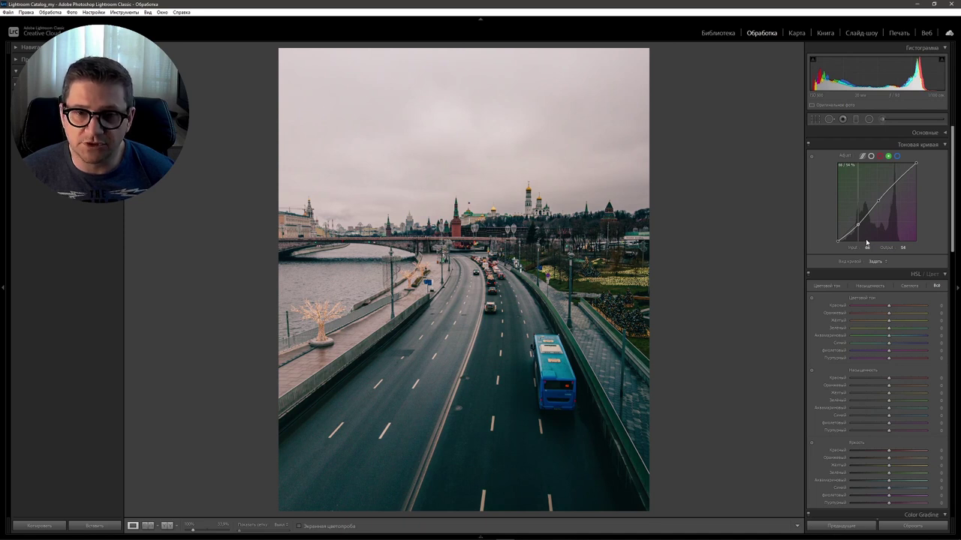
{"action": "left_click_drag", "start_coordinate": [867, 243], "coordinate": [870, 249]}
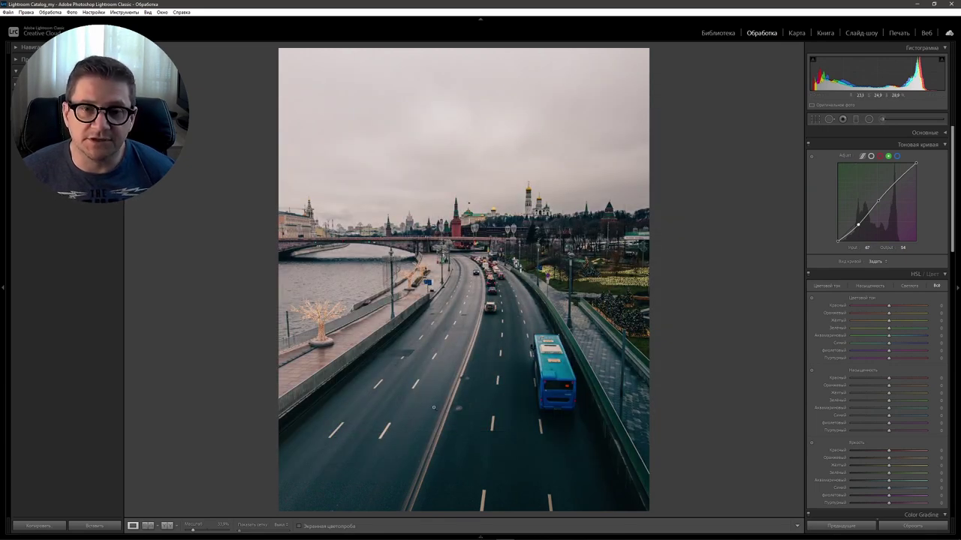
Add a midpoint to the blue channel tone curve.
{"action": "left_click", "coordinate": [896, 156]}
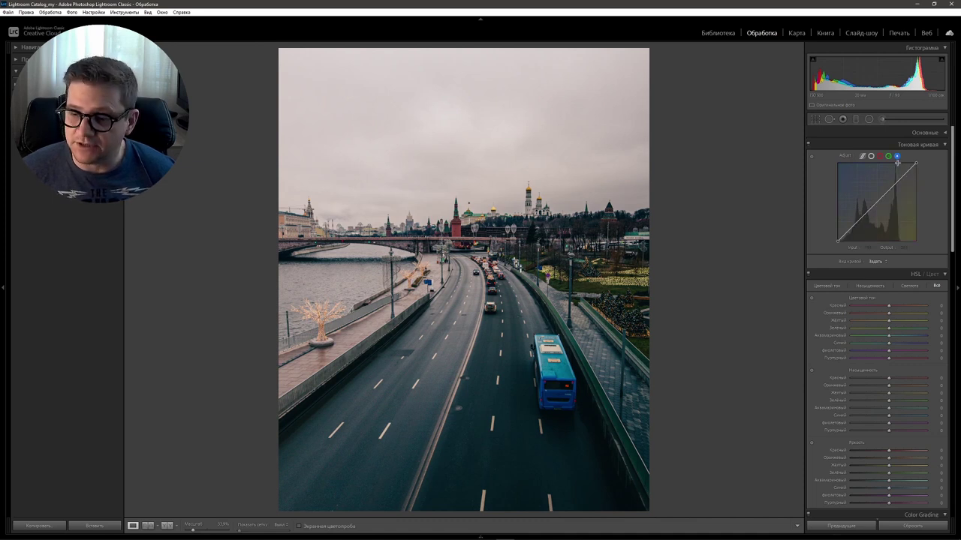
{"action": "left_click", "coordinate": [876, 201]}
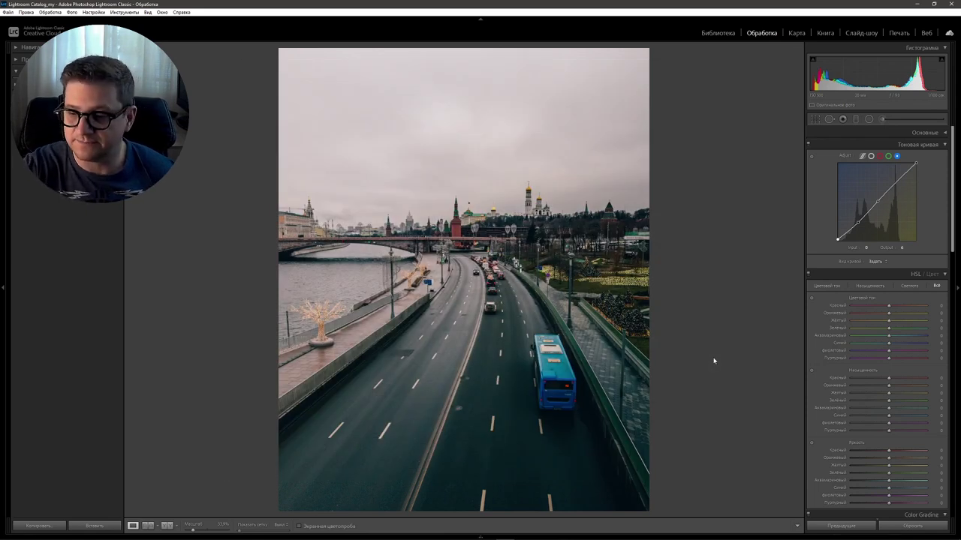
Set HSL hue to Red +27, Orange −15 and Yellow −70.
{"action": "left_click", "coordinate": [945, 147]}
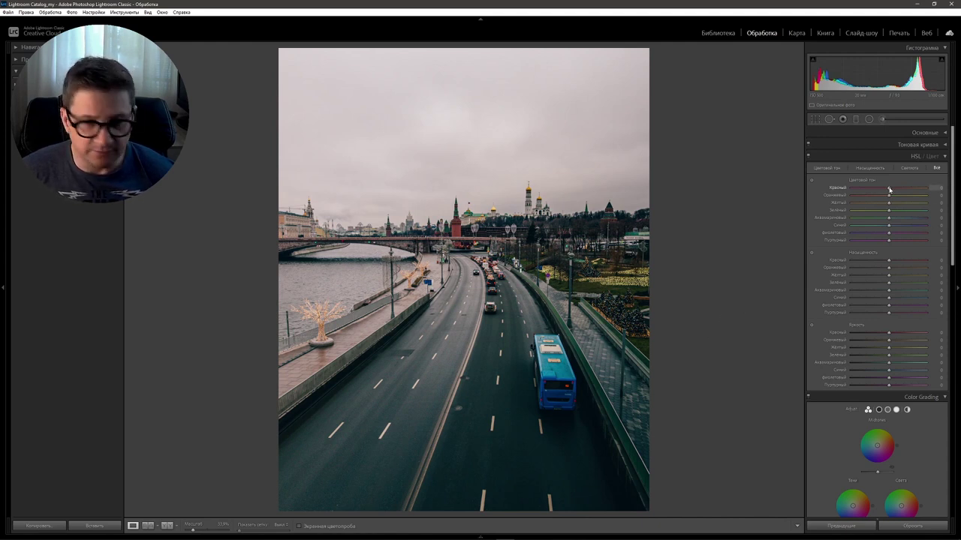
{"action": "left_click_drag", "start_coordinate": [890, 190], "coordinate": [891, 190]}
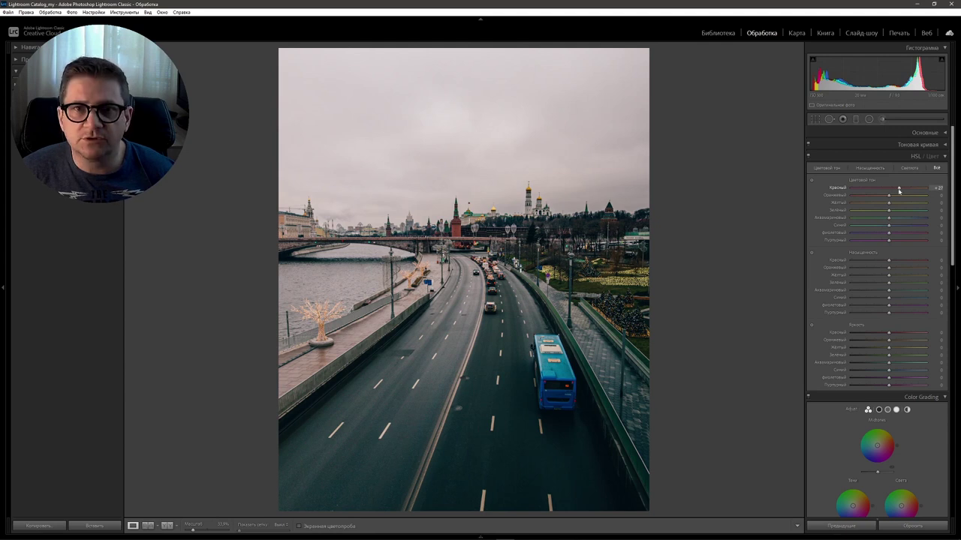
{"action": "left_click_drag", "start_coordinate": [895, 189], "coordinate": [899, 188]}
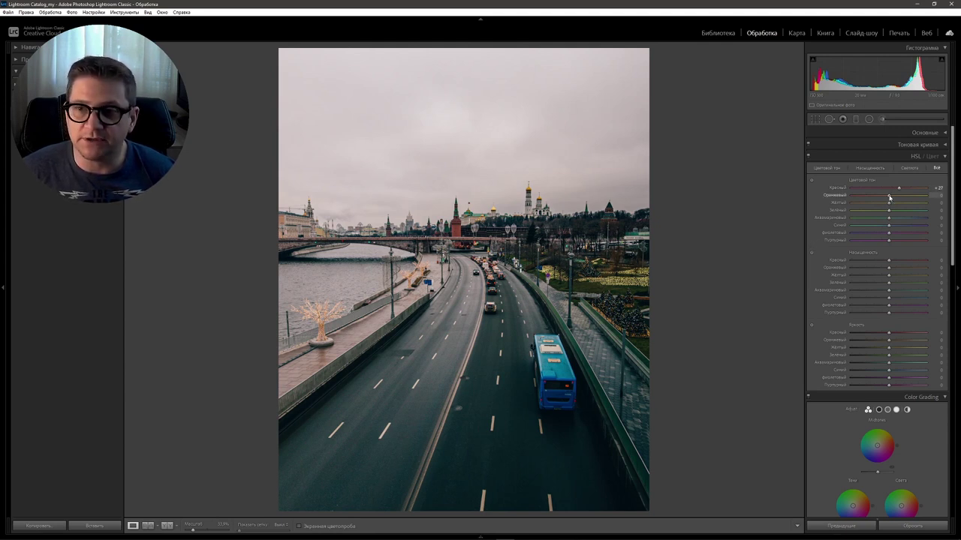
{"action": "left_click_drag", "start_coordinate": [890, 197], "coordinate": [883, 196]}
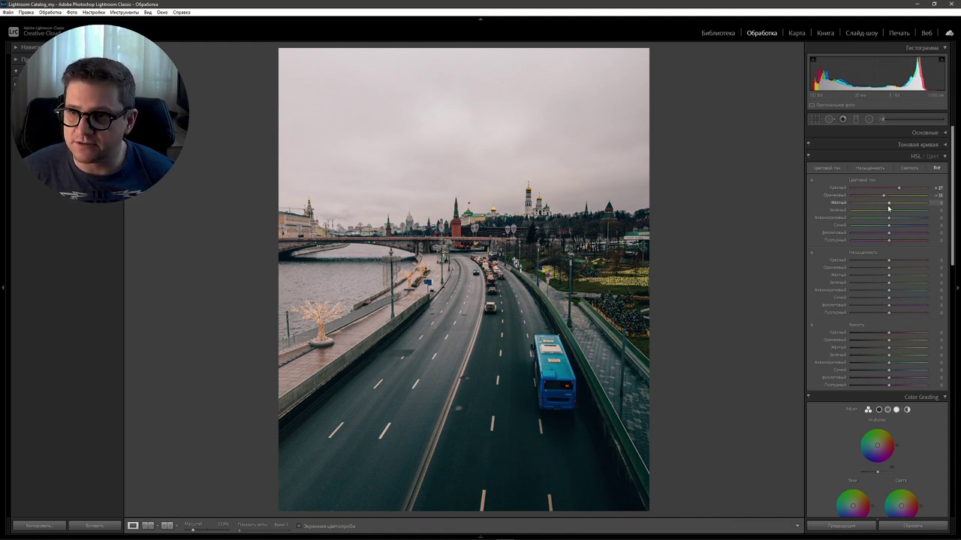
{"action": "left_click_drag", "start_coordinate": [889, 204], "coordinate": [864, 204]}
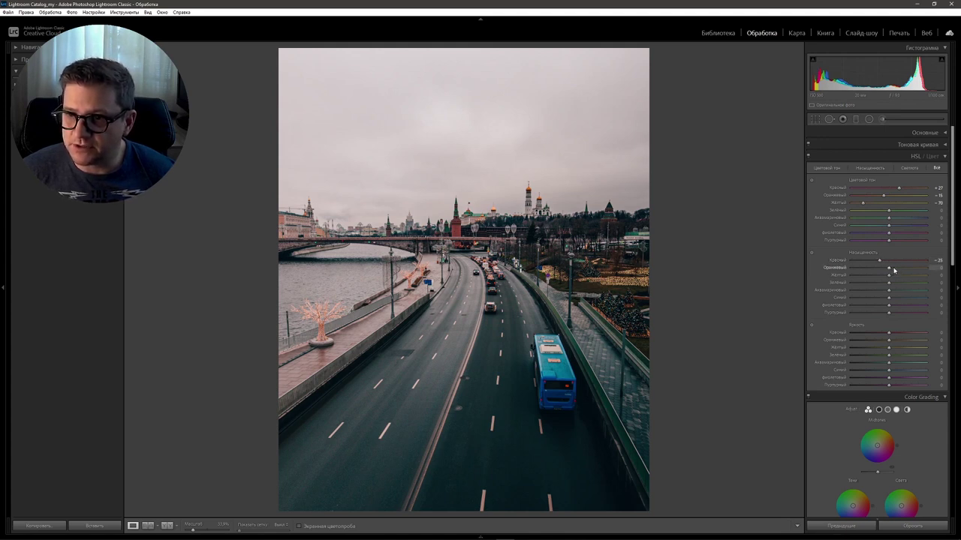
Desaturate oranges to −15 and yellows to −70.
{"action": "left_click_drag", "start_coordinate": [888, 267], "coordinate": [885, 267]}
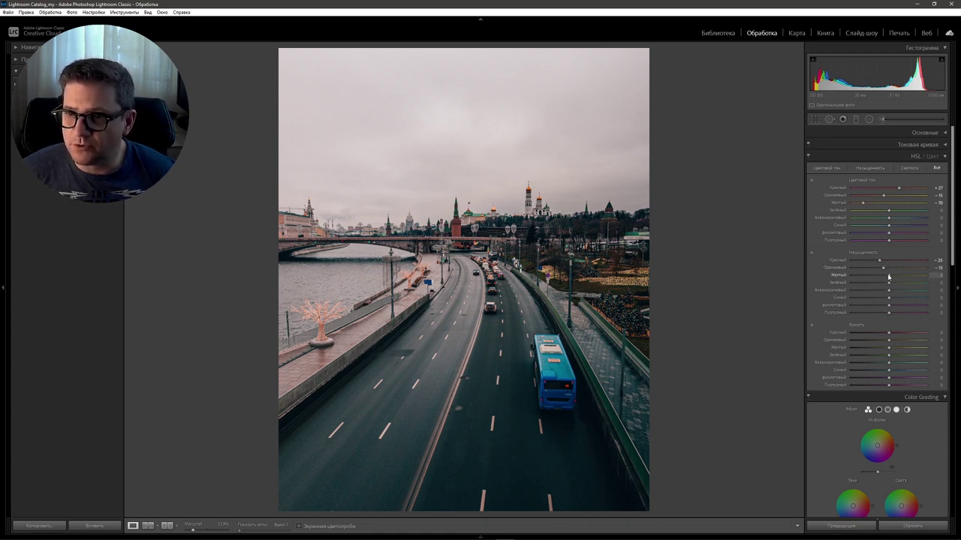
{"action": "left_click_drag", "start_coordinate": [889, 276], "coordinate": [859, 276]}
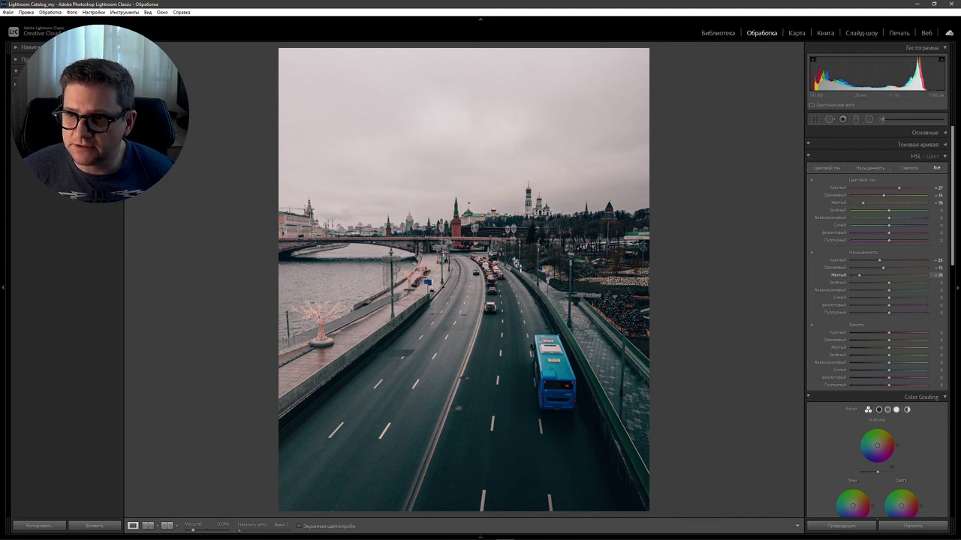
{"action": "left_click_drag", "start_coordinate": [858, 276], "coordinate": [863, 276]}
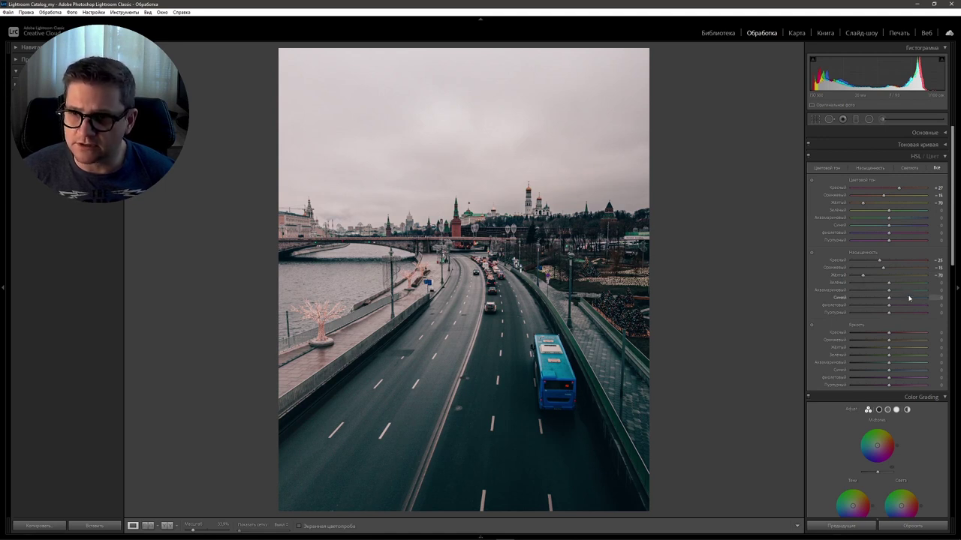
Cut Aqua and Blue saturation to −90, Purple/Magenta to −100, and Blue luminance to −15.
{"action": "left_click_drag", "start_coordinate": [888, 290], "coordinate": [854, 289]}
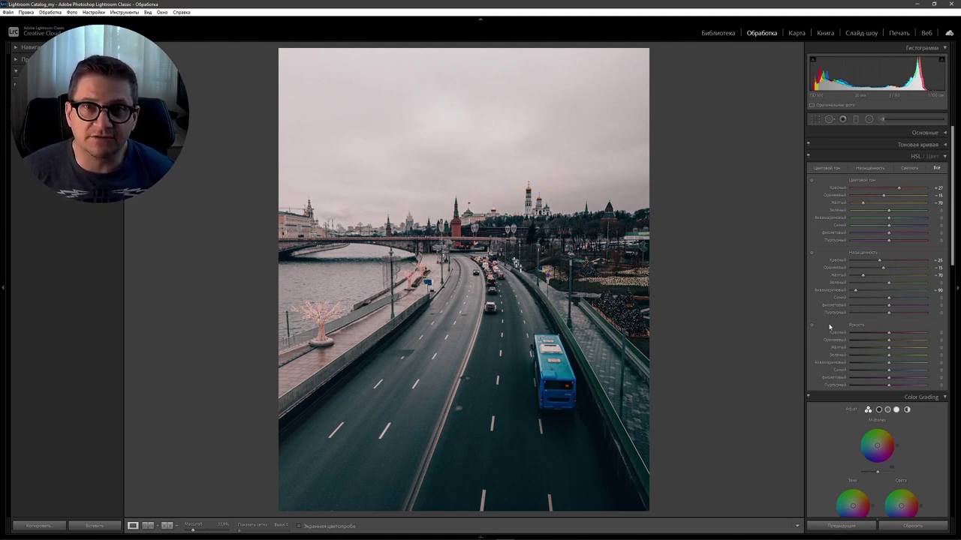
{"action": "left_click_drag", "start_coordinate": [888, 297], "coordinate": [818, 307]}
{"action": "left_click_drag", "start_coordinate": [889, 312], "coordinate": [840, 312]}
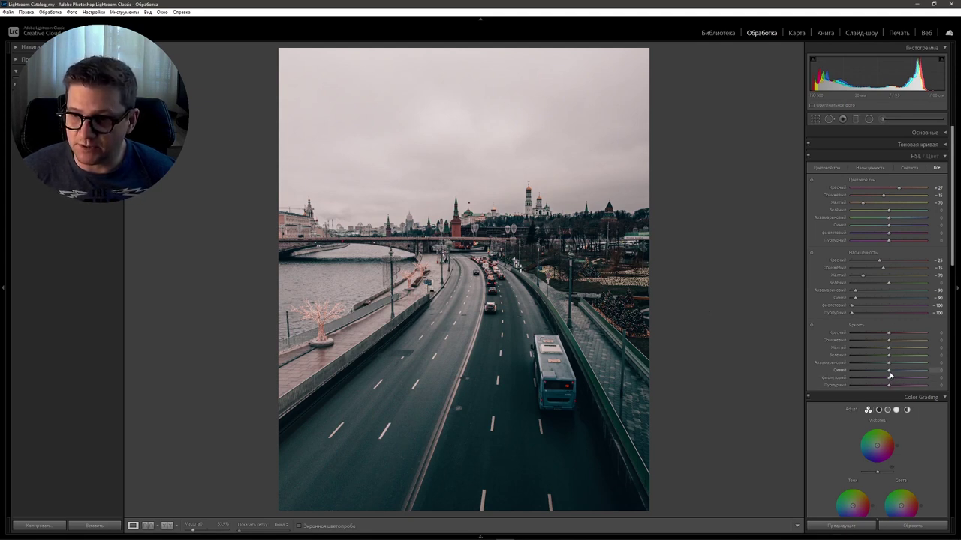
{"action": "left_click_drag", "start_coordinate": [888, 370], "coordinate": [882, 370]}
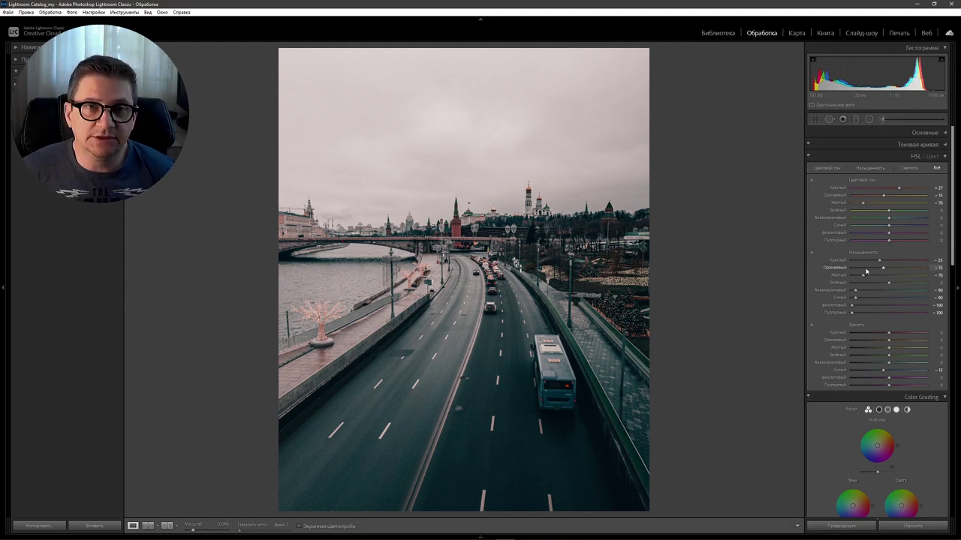
Tint the shadows blue-teal with hue 229 and saturation 20.
{"action": "left_click", "coordinate": [945, 157]}
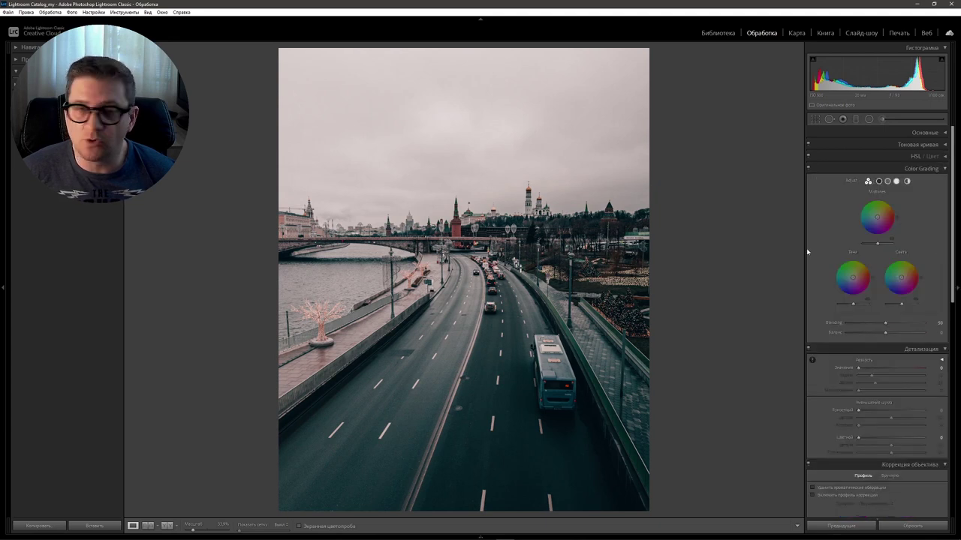
{"action": "left_click", "coordinate": [878, 180]}
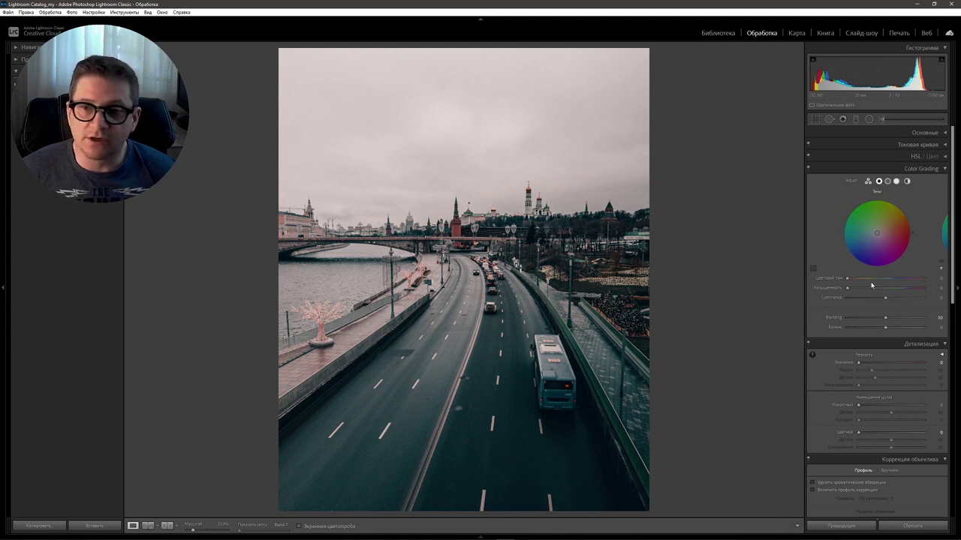
{"action": "left_click_drag", "start_coordinate": [848, 278], "coordinate": [892, 280]}
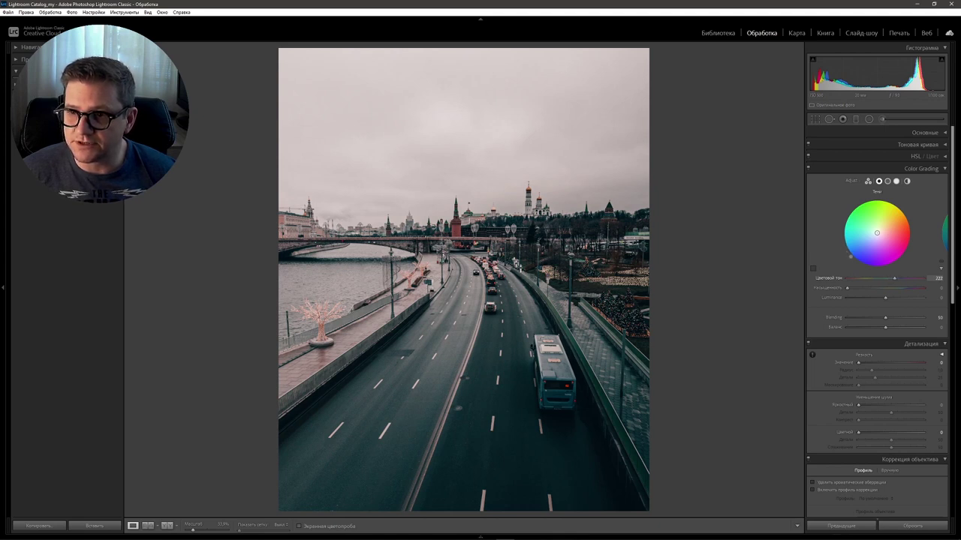
{"action": "left_click_drag", "start_coordinate": [846, 288], "coordinate": [857, 289]}
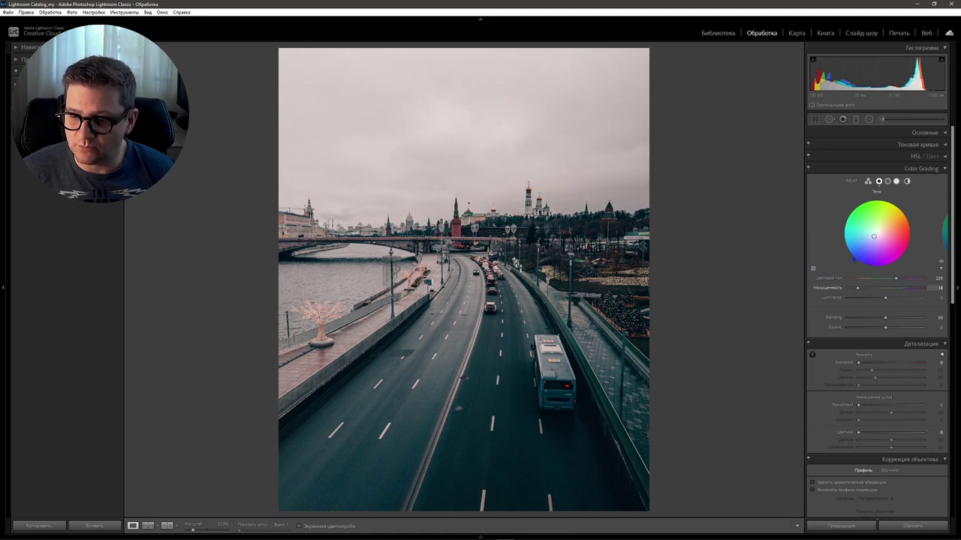
{"action": "left_click_drag", "start_coordinate": [859, 288], "coordinate": [862, 288]}
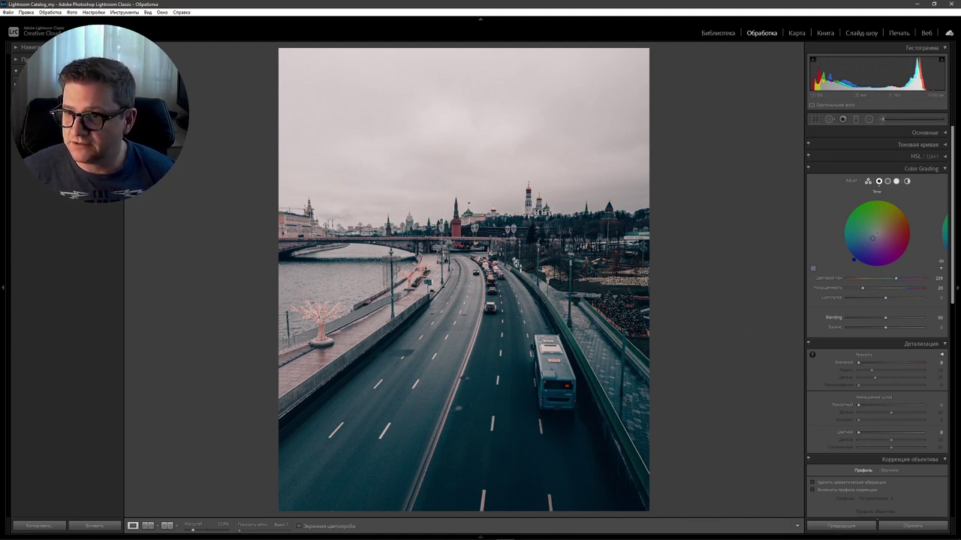
Nudge the midtones hue and give highlights a subtle pink tint, hue 35, saturation 20.
{"action": "left_click", "coordinate": [887, 182]}
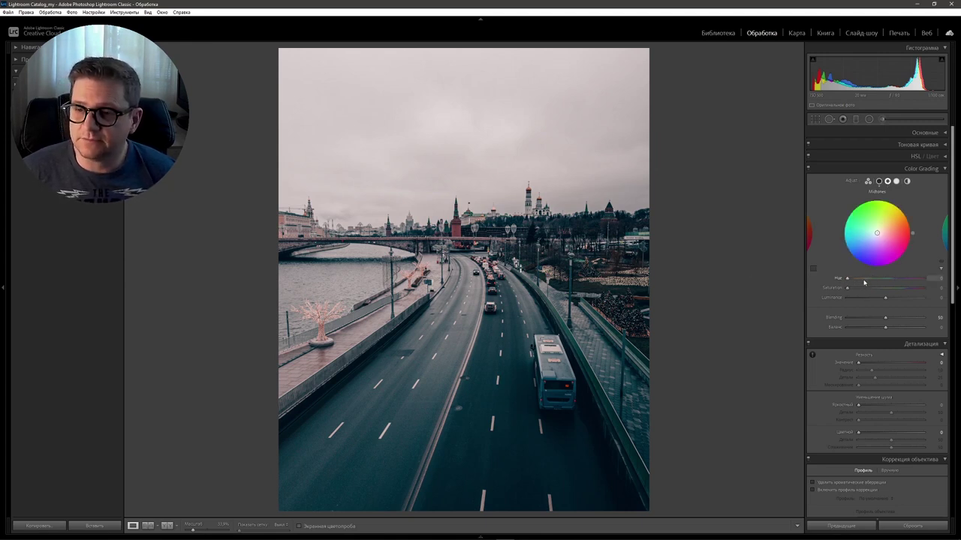
{"action": "left_click_drag", "start_coordinate": [843, 279], "coordinate": [853, 290]}
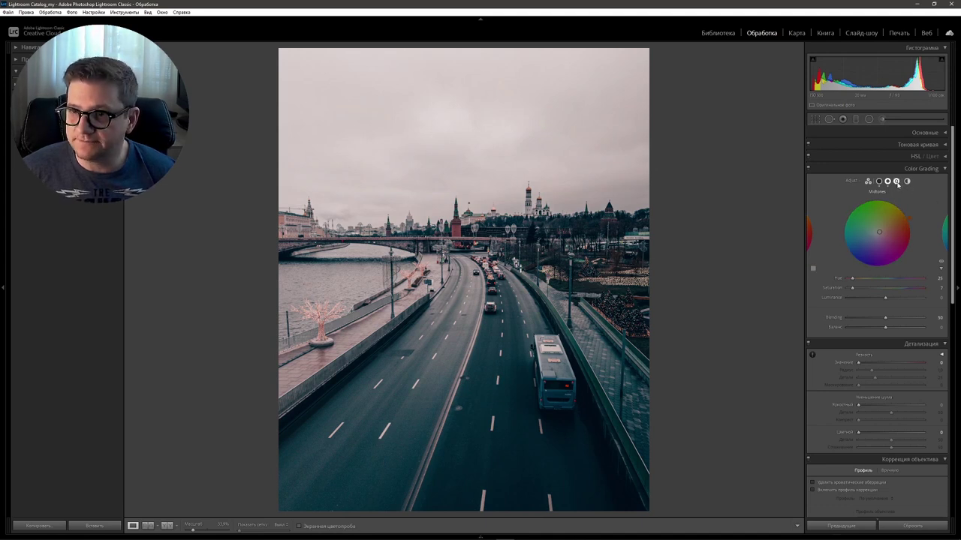
{"action": "left_click", "coordinate": [896, 181]}
{"action": "mouse_move", "coordinate": [852, 288]}
{"action": "left_mouse_down"}
{"action": "mouse_move", "coordinate": [878, 298]}
{"action": "mouse_move", "coordinate": [898, 293]}
{"action": "mouse_move", "coordinate": [854, 278]}
{"action": "left_mouse_up"}
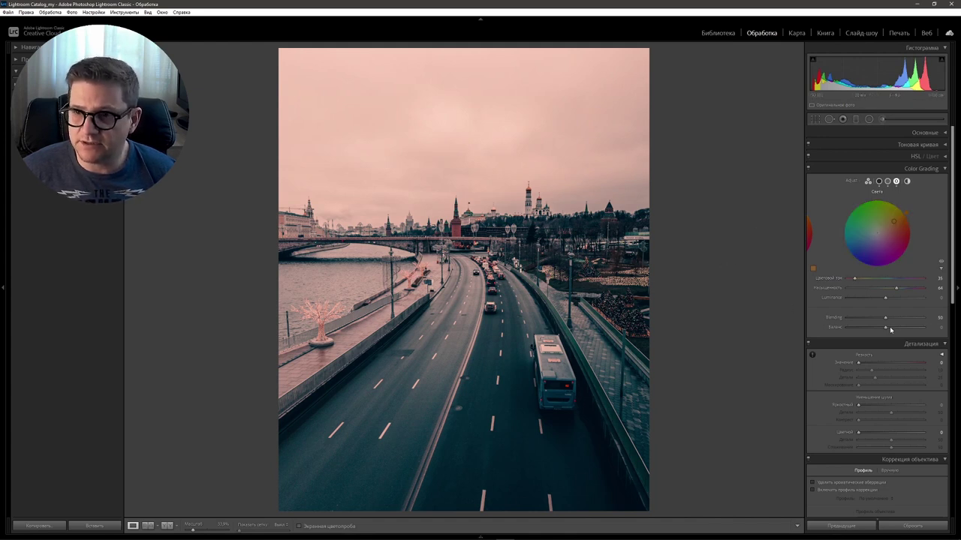
{"action": "left_click_drag", "start_coordinate": [897, 289], "coordinate": [862, 287]}
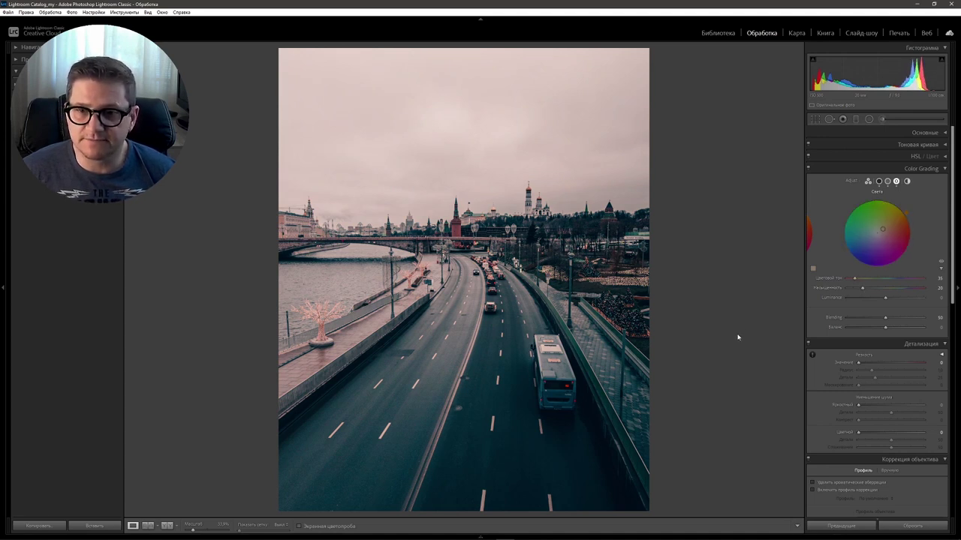
{"action": "left_click", "coordinate": [945, 169]}
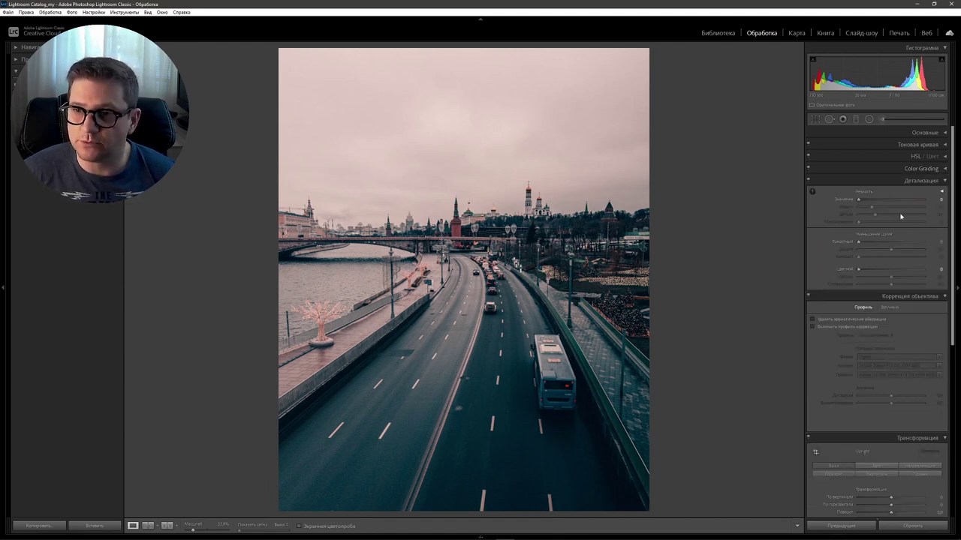
Raise sharpening Amount and enable chromatic aberration removal and Sigma 20mm profile correction.
{"action": "left_click_drag", "start_coordinate": [860, 202], "coordinate": [876, 200]}
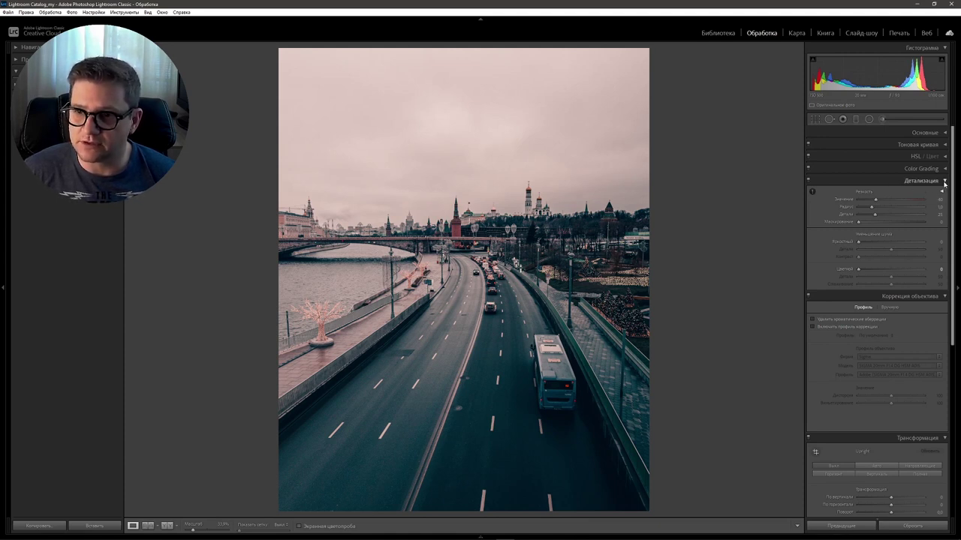
{"action": "left_click", "coordinate": [944, 182]}
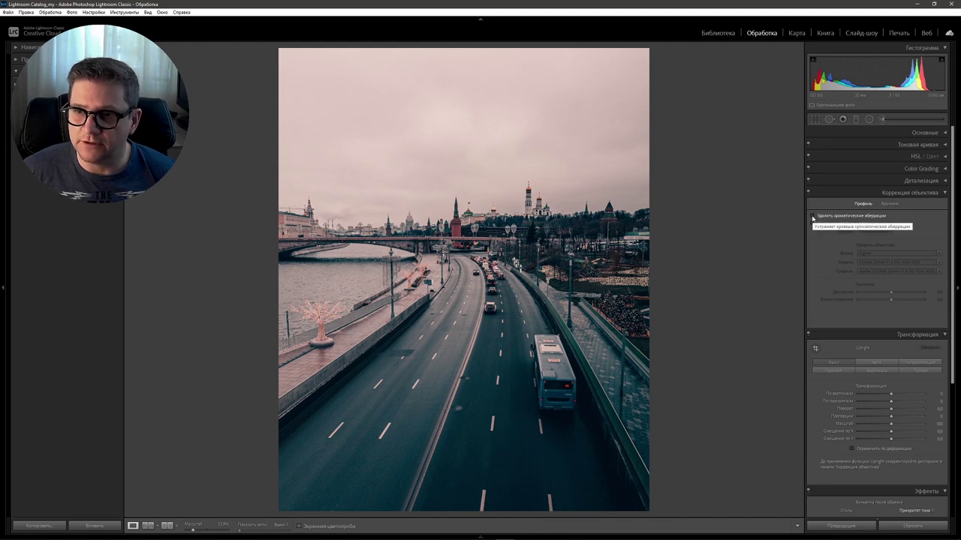
{"action": "left_click", "coordinate": [812, 216]}
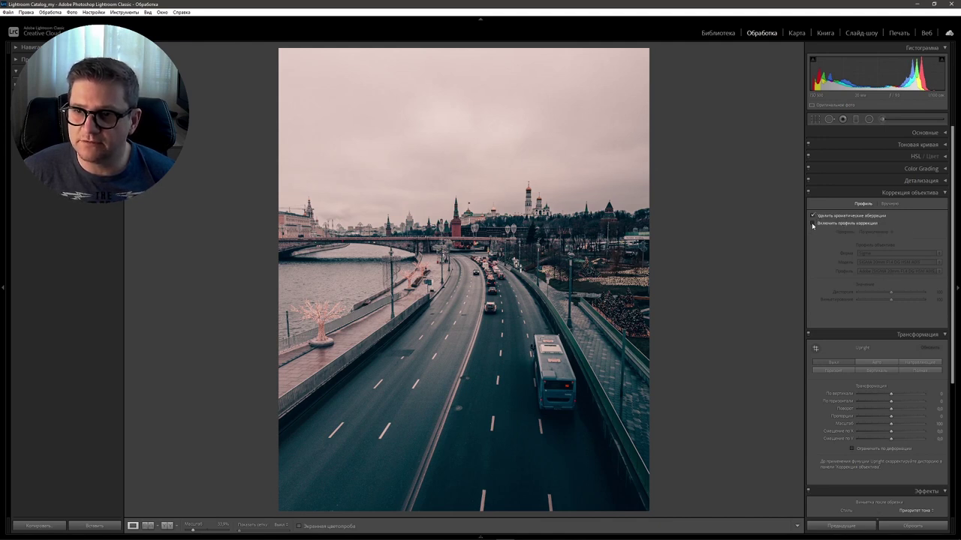
{"action": "left_click", "coordinate": [812, 224]}
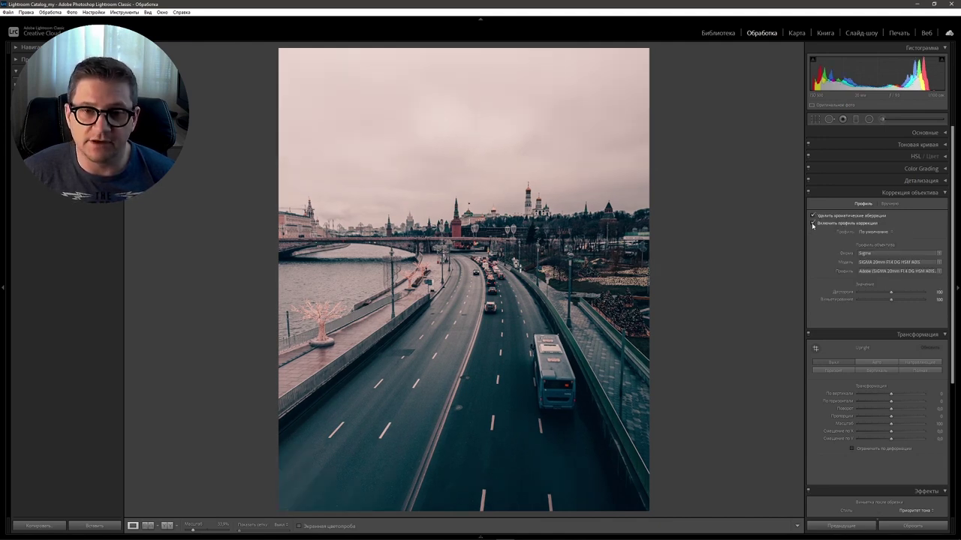
{"action": "left_click", "coordinate": [945, 194]}
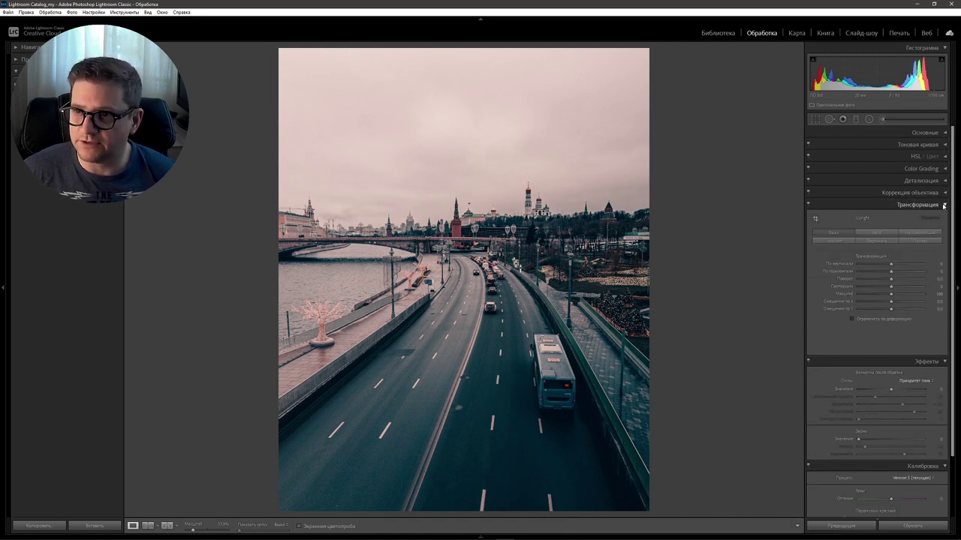
Add a post-crop vignette: Amount −50, Midpoint 30, Roundness +40, Feather 80.
{"action": "left_click", "coordinate": [944, 206]}
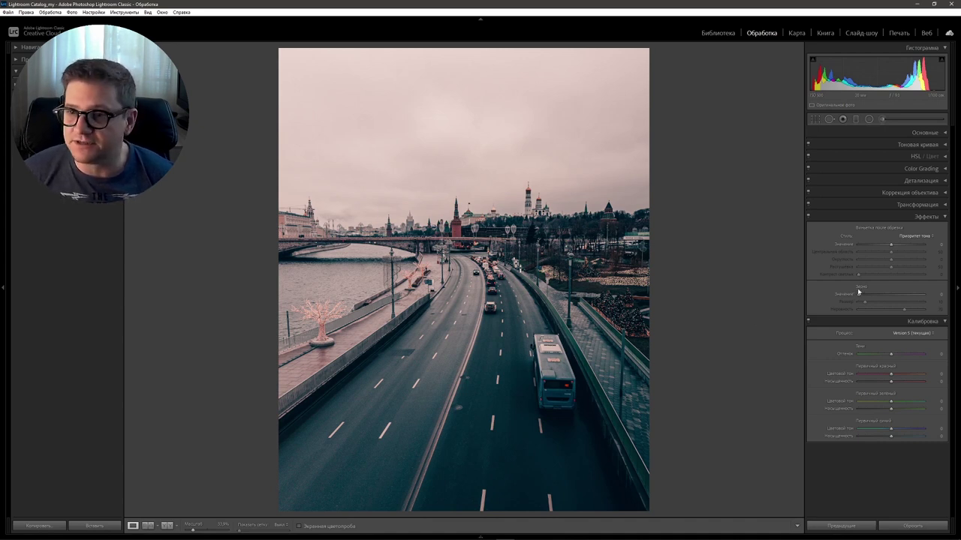
{"action": "left_click_drag", "start_coordinate": [890, 246], "coordinate": [874, 245]}
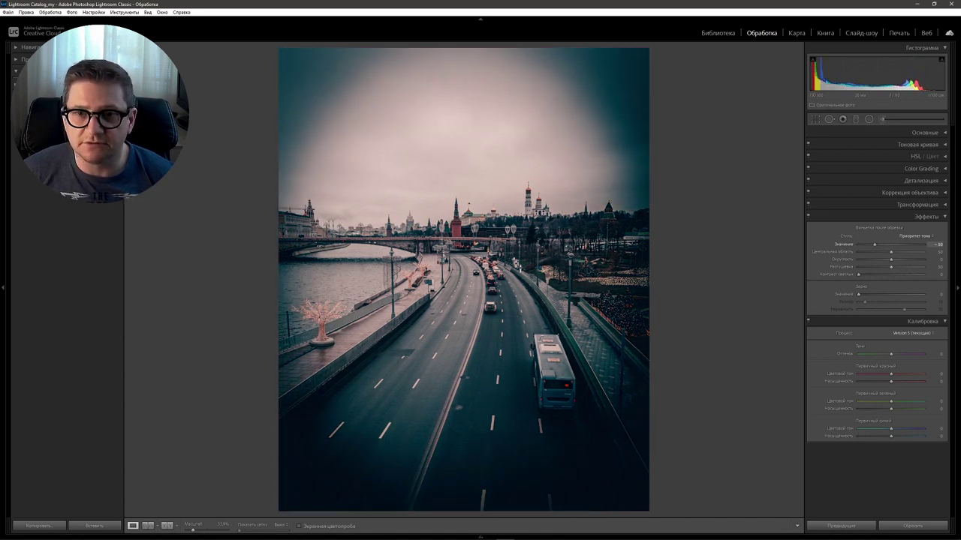
{"action": "left_click_drag", "start_coordinate": [891, 252], "coordinate": [877, 255]}
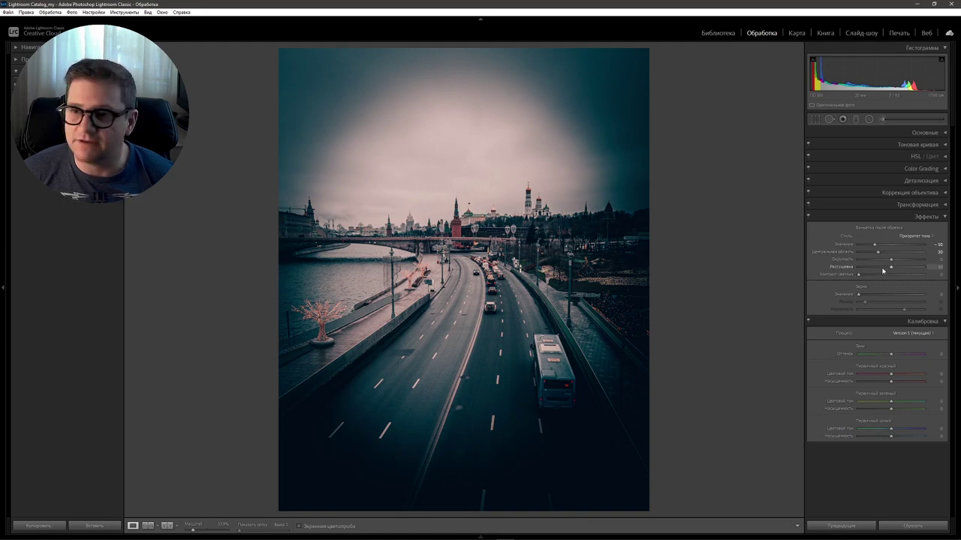
{"action": "mouse_move", "coordinate": [891, 260]}
{"action": "left_mouse_down"}
{"action": "mouse_move", "coordinate": [914, 262]}
{"action": "mouse_move", "coordinate": [904, 261]}
{"action": "left_mouse_up"}
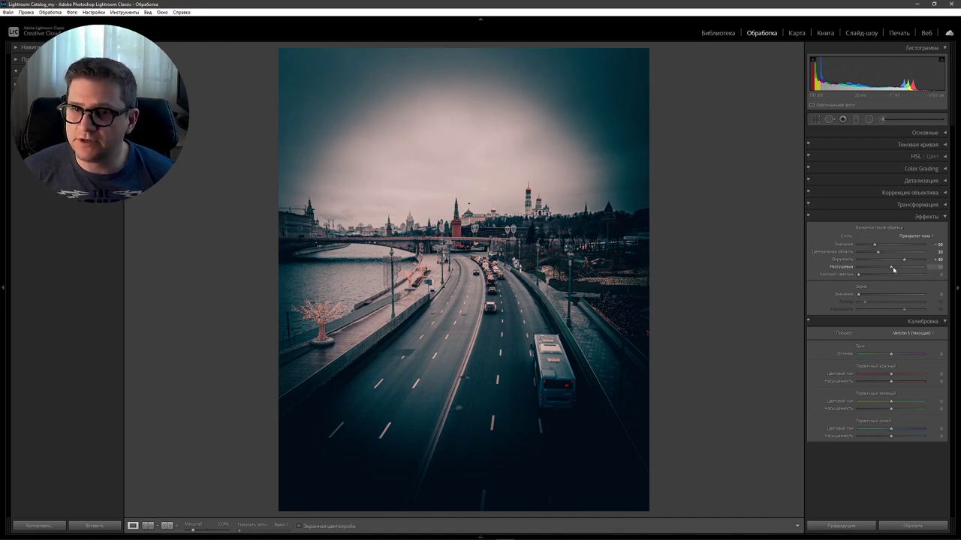
{"action": "left_click_drag", "start_coordinate": [891, 267], "coordinate": [912, 270]}
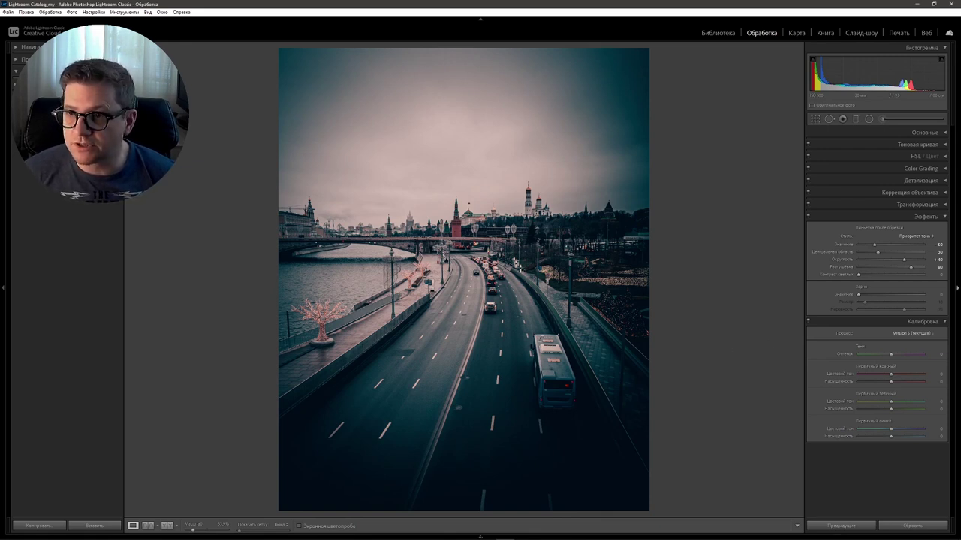
Add a shadow point on the blue curve and lower it to input 68, output 57.
{"action": "left_click", "coordinate": [946, 145]}
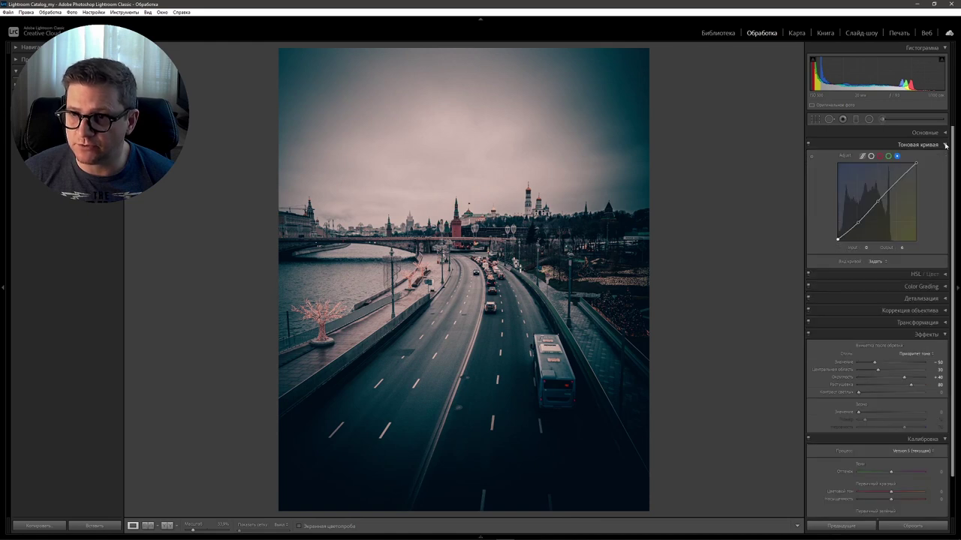
{"action": "left_click", "coordinate": [898, 156]}
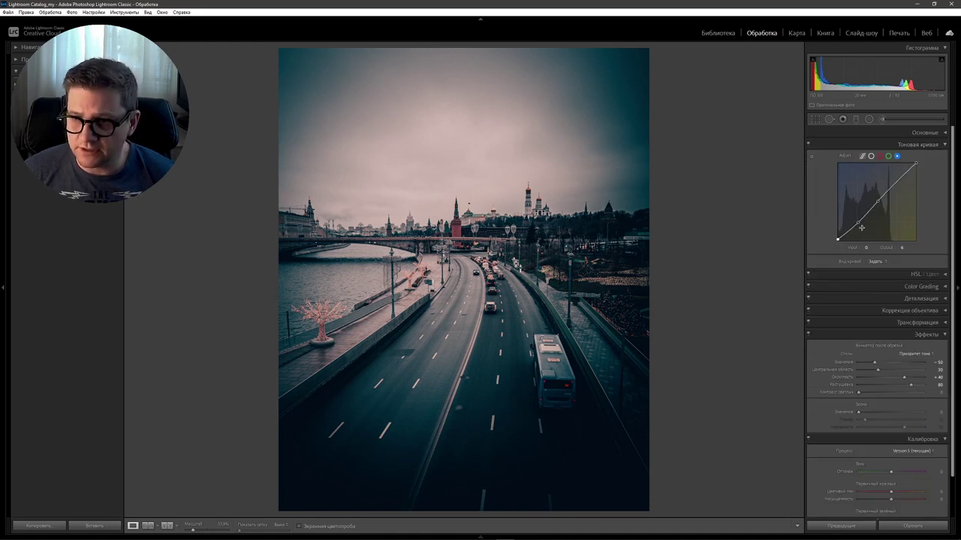
{"action": "left_click", "coordinate": [859, 227]}
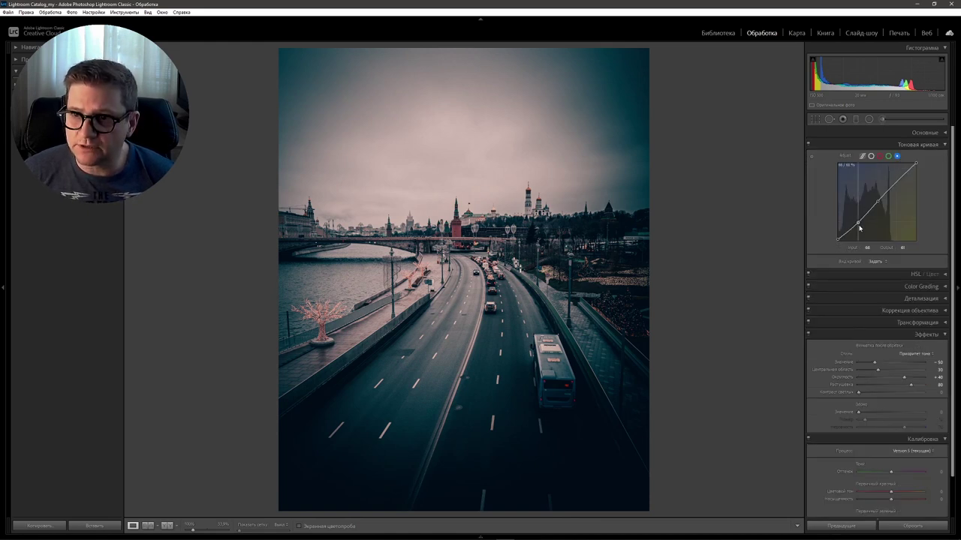
{"action": "left_click_drag", "start_coordinate": [859, 228], "coordinate": [863, 237]}
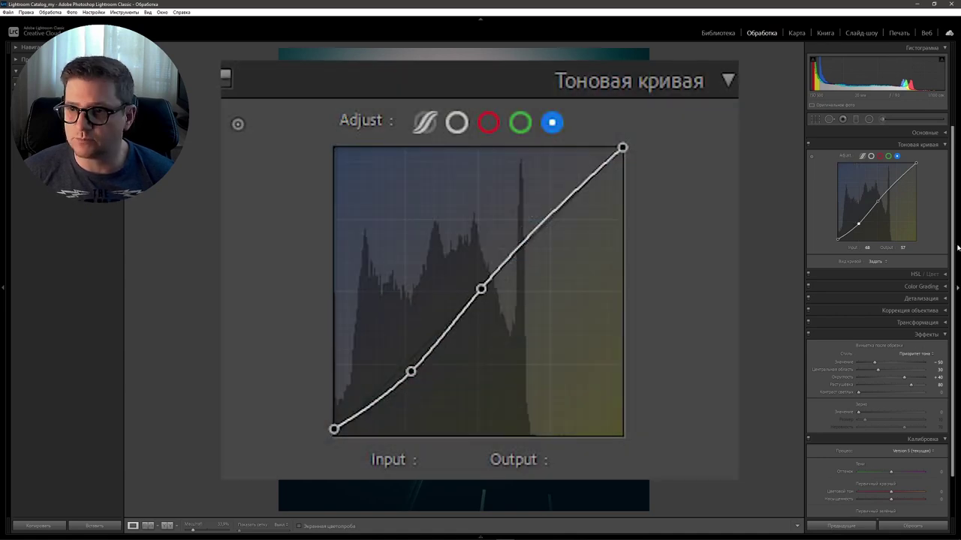
{"action": "left_click", "coordinate": [944, 144]}
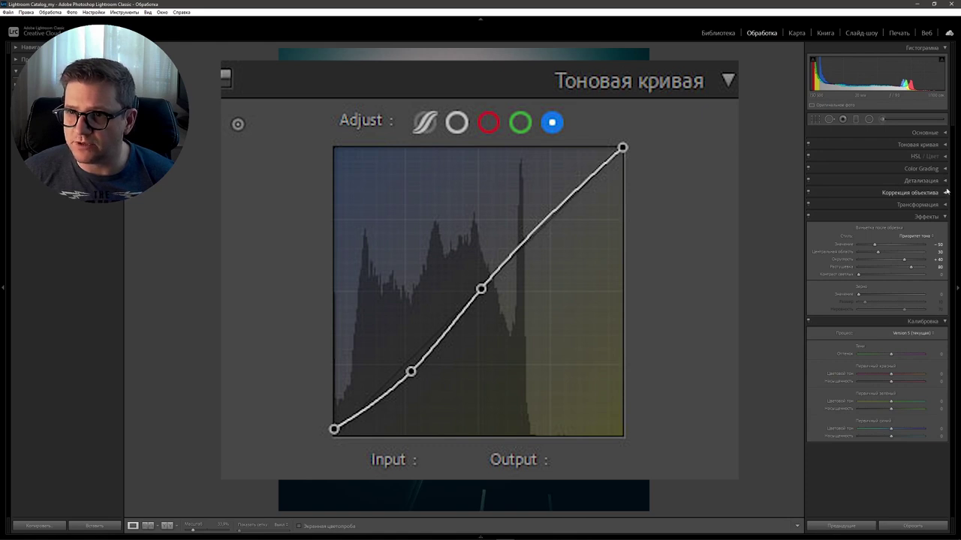
Tint the Kremlin road photo's shadows in Color Grading to hue 229, saturation 17.
{"action": "left_click", "coordinate": [944, 169]}
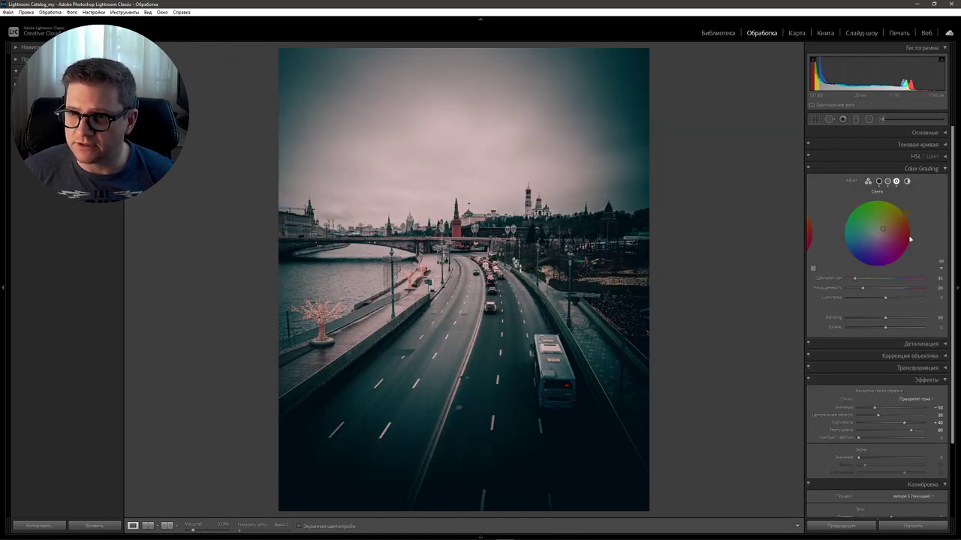
{"action": "left_click", "coordinate": [880, 181]}
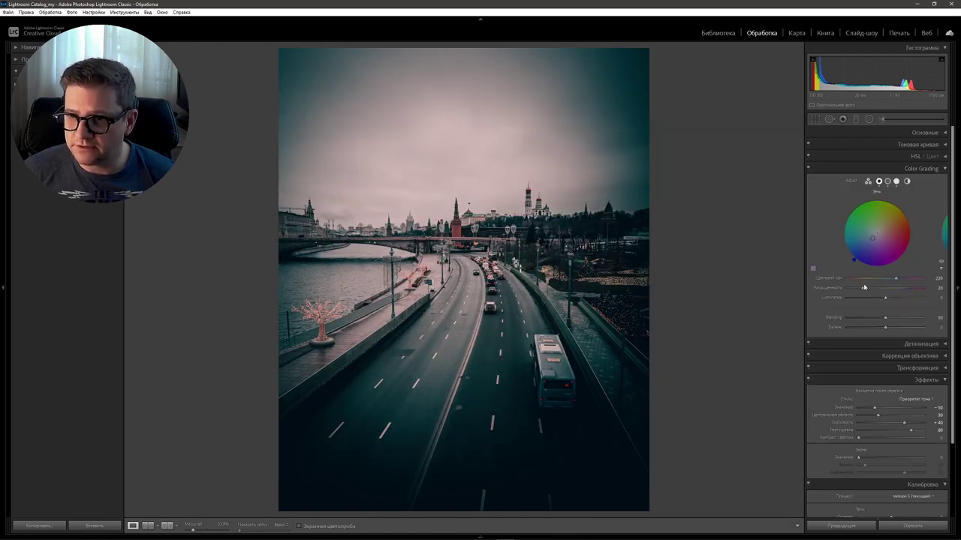
{"action": "left_click_drag", "start_coordinate": [864, 290], "coordinate": [860, 291]}
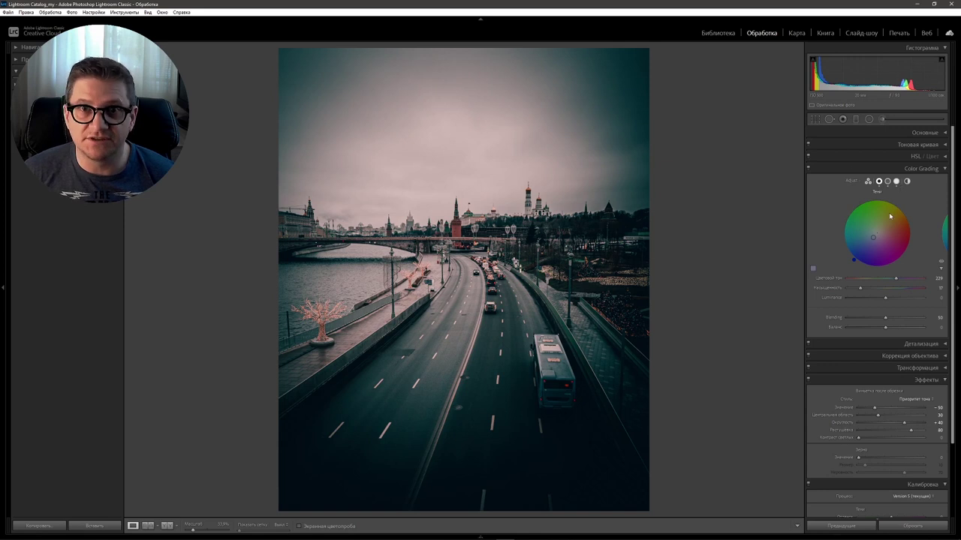
{"action": "left_click", "coordinate": [893, 168]}
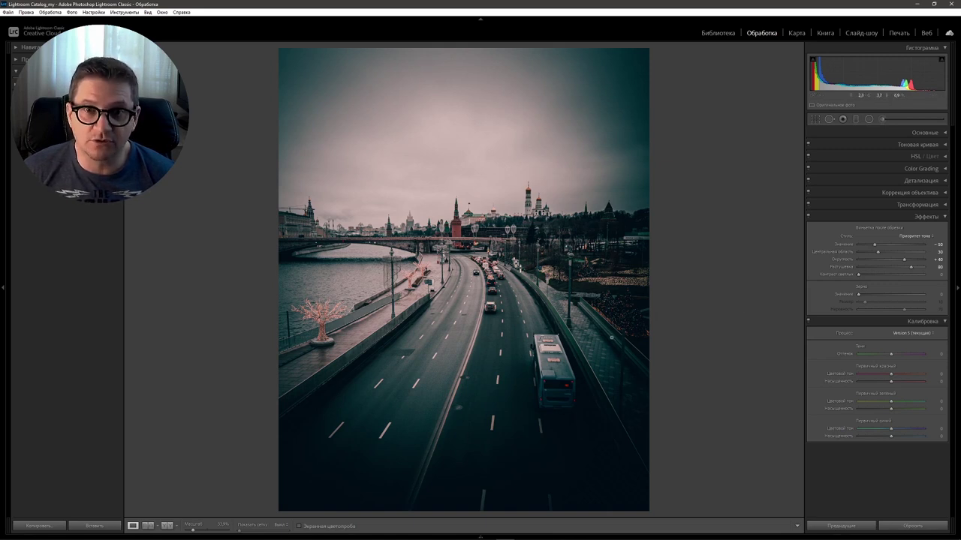
Reveal the filmstrip and select both the Kremlin road and horse statue thumbnails.
{"action": "left_click", "coordinate": [480, 537]}
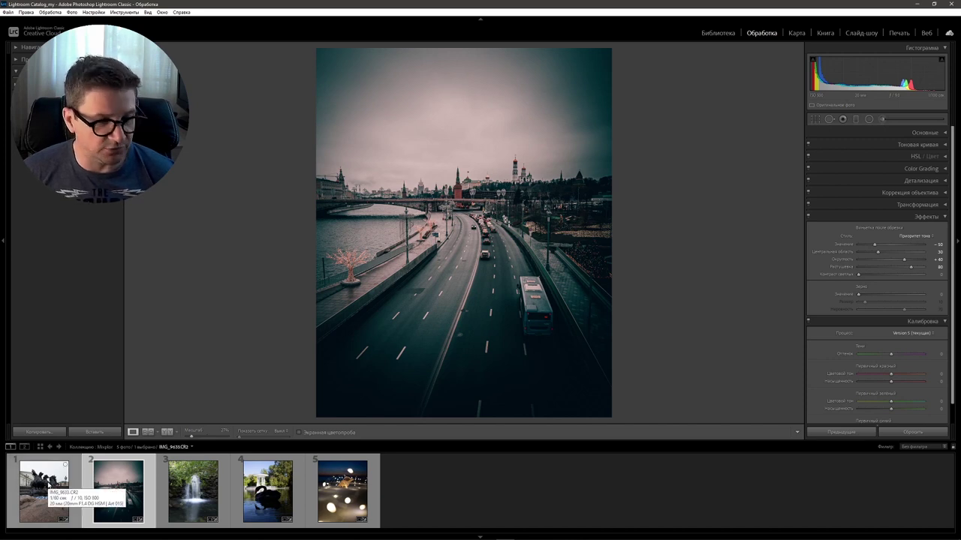
{"action": "left_click", "coordinate": [47, 497]}
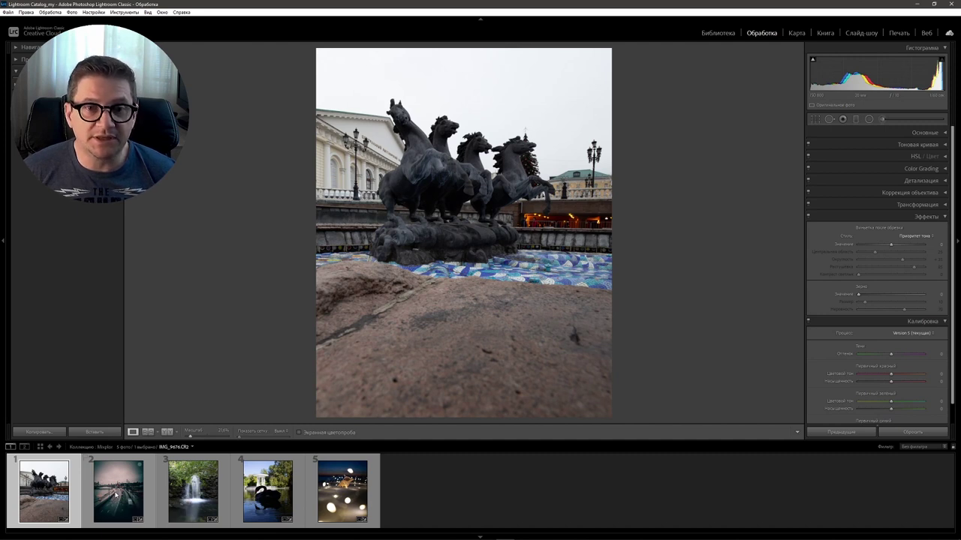
{"action": "left_click", "coordinate": [123, 475]}
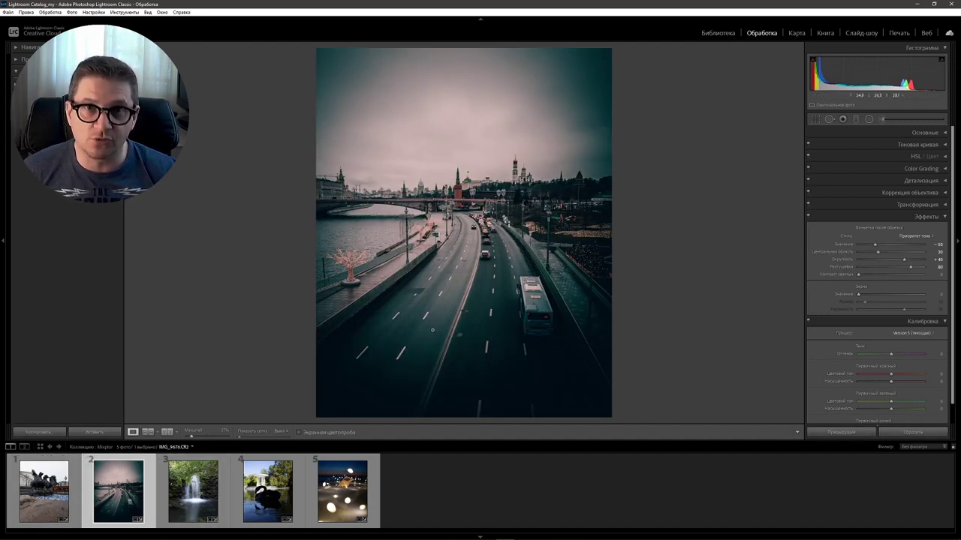
{"action": "left_click", "coordinate": [47, 503], "text": "ctrl"}
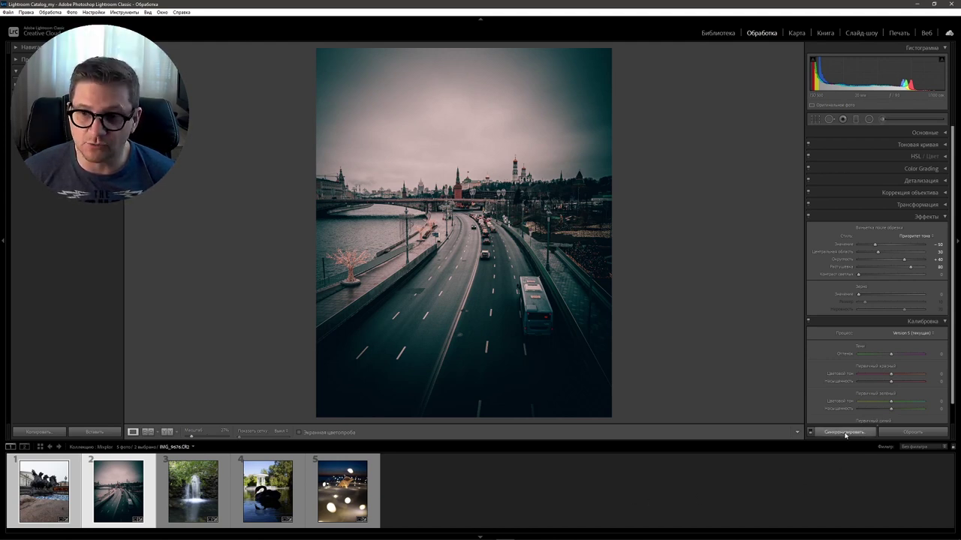
Synchronize Kremlin edits to the horse photo, excluding White Balance, Exposure, Transform and Crop.
{"action": "left_click", "coordinate": [845, 434]}
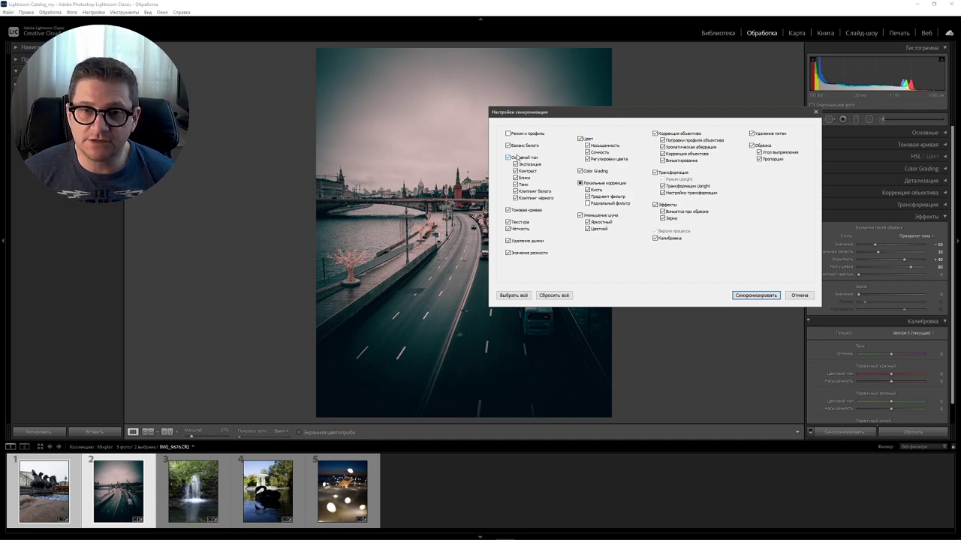
{"action": "left_click", "coordinate": [508, 147]}
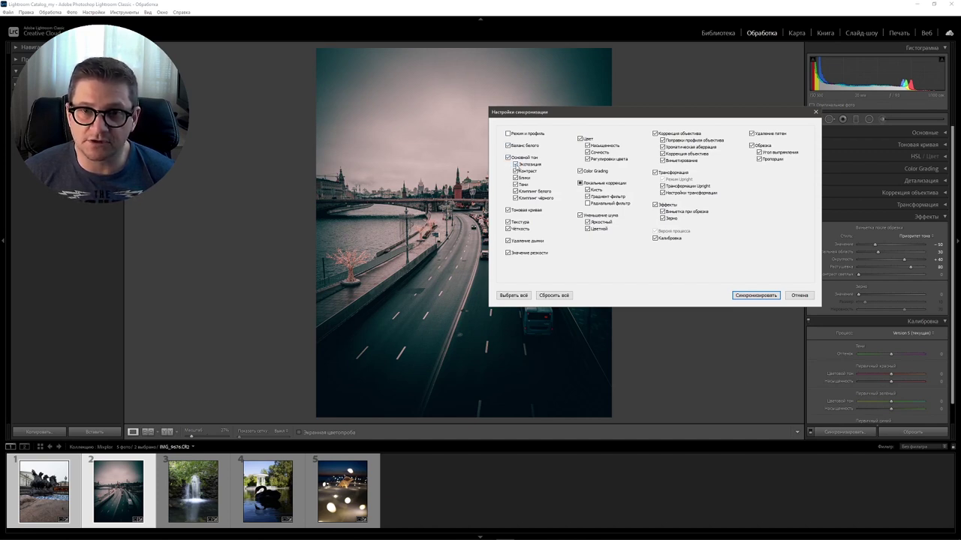
{"action": "left_click", "coordinate": [516, 165]}
{"action": "left_click", "coordinate": [508, 145]}
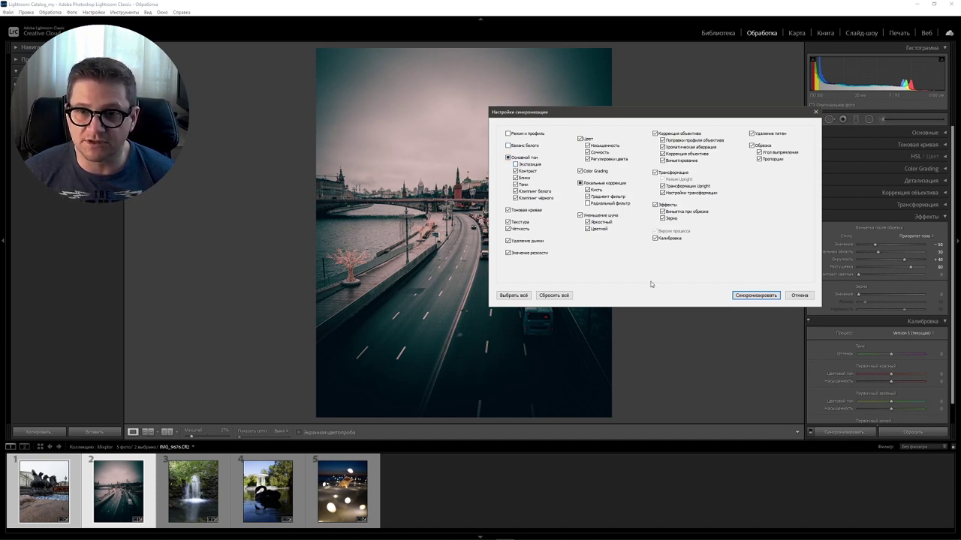
{"action": "left_click", "coordinate": [654, 173]}
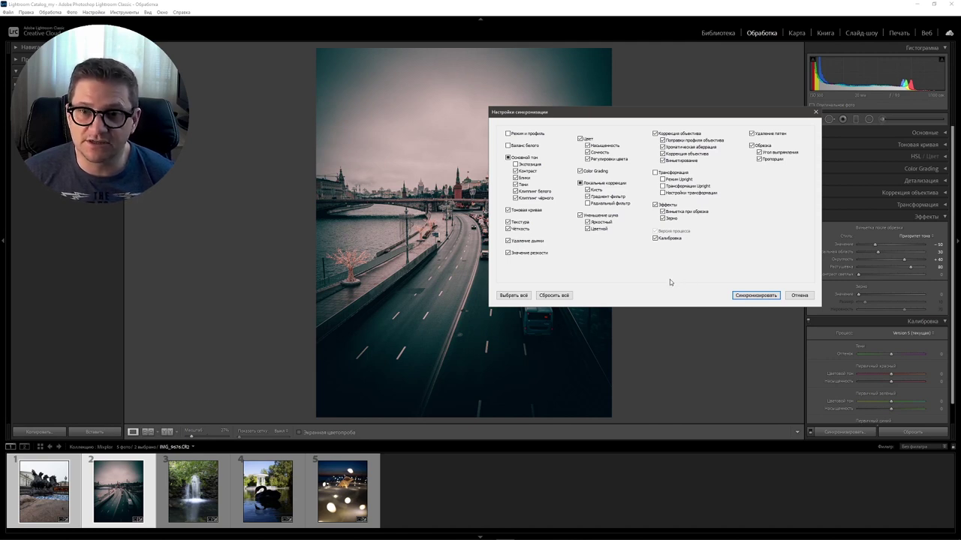
{"action": "left_click", "coordinate": [752, 146]}
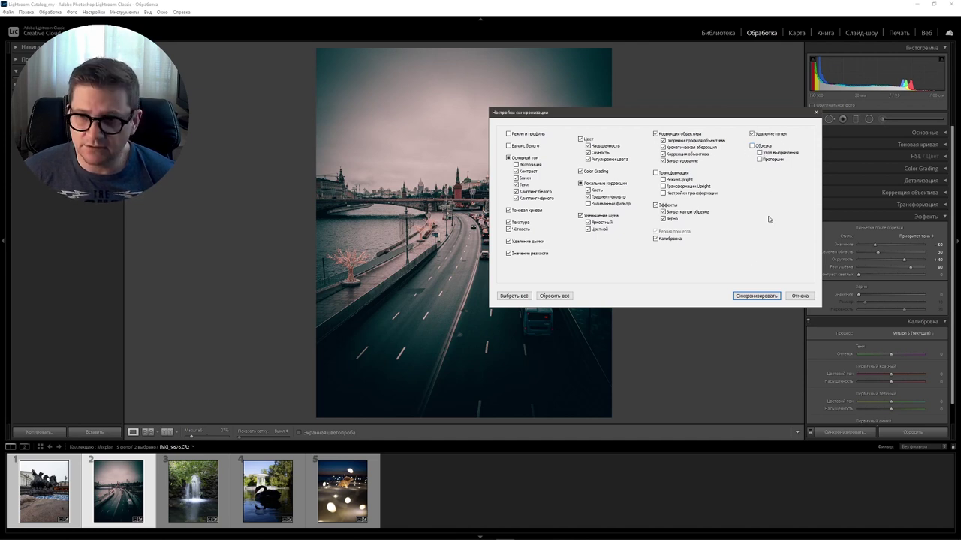
{"action": "left_click", "coordinate": [757, 296]}
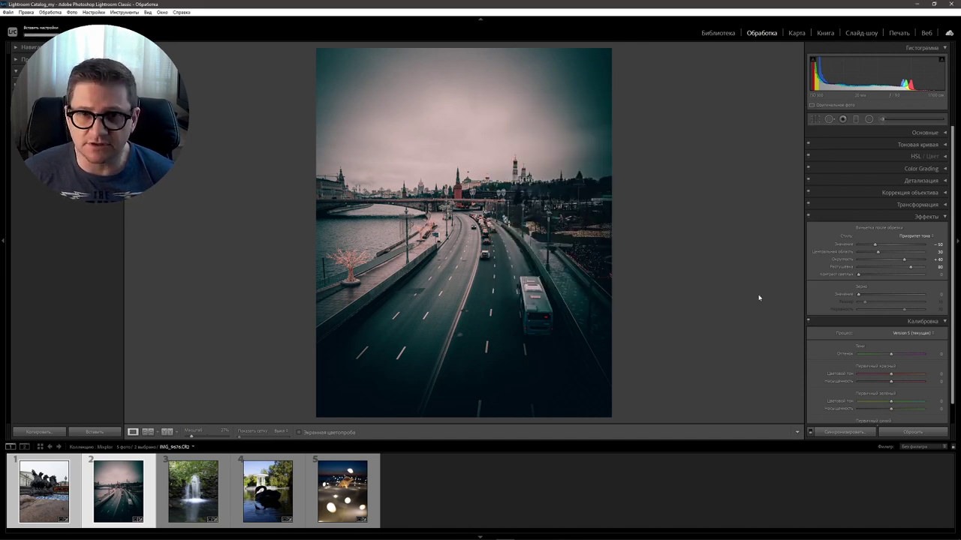
Check the horse photo before/after, then select the Kremlin road and waterfall photos together.
{"action": "left_click", "coordinate": [51, 495]}
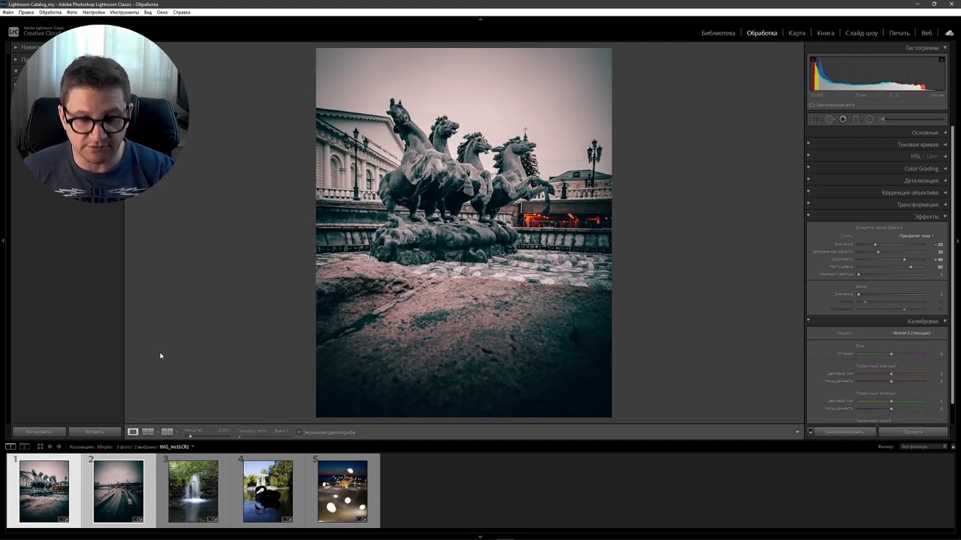
{"action": "key", "text": "backslash"}
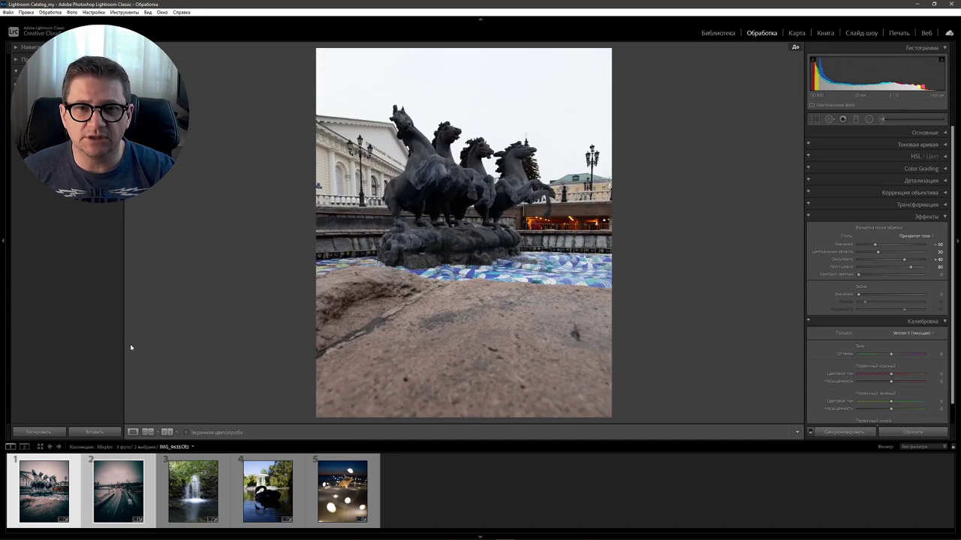
{"action": "key", "text": "backslash"}
{"action": "key", "text": "backslash"}
{"action": "key", "text": "backslash"}
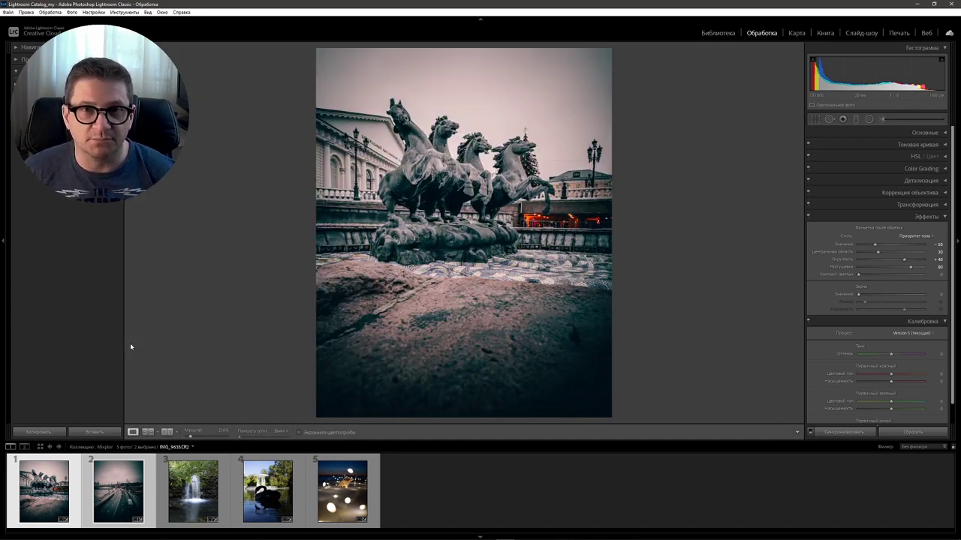
{"action": "key", "text": "Right"}
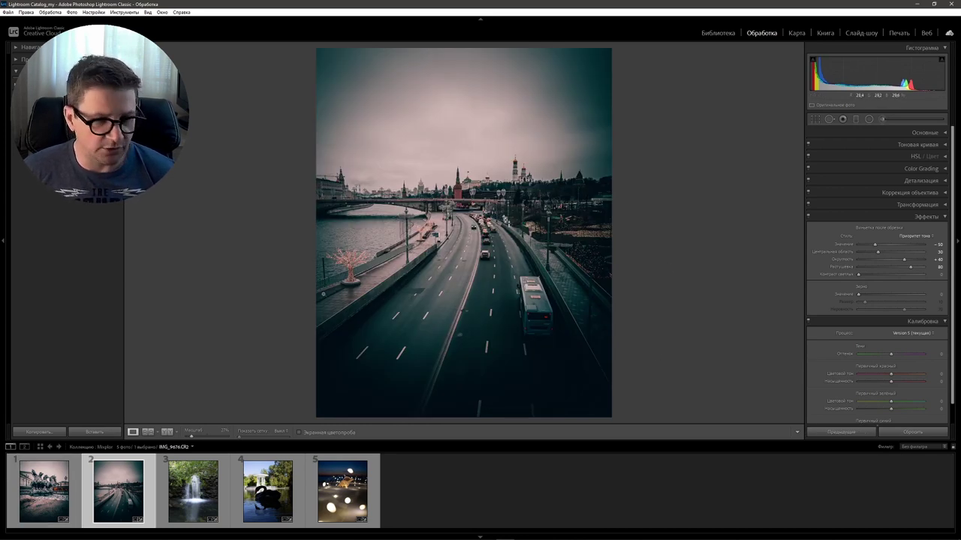
{"action": "left_click", "coordinate": [202, 496], "text": "ctrl"}
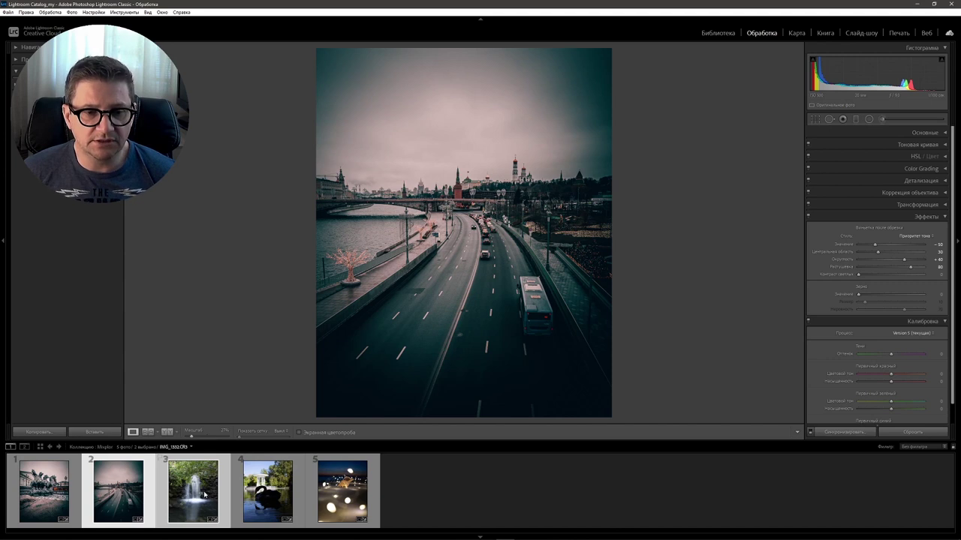
Synchronize the Kremlin road settings onto the waterfall photo and compare it with its original.
{"action": "left_click", "coordinate": [846, 433]}
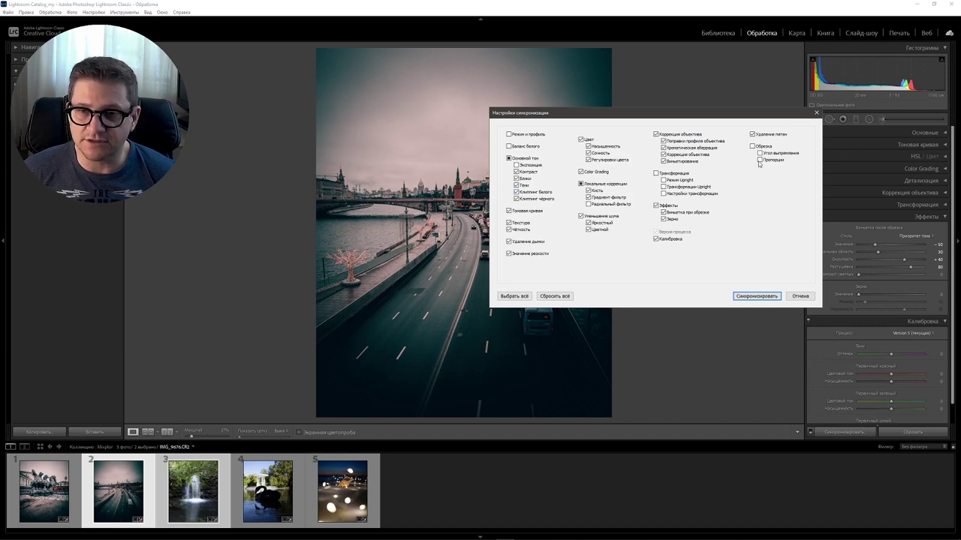
{"action": "left_click", "coordinate": [757, 296]}
{"action": "key", "text": "Right"}
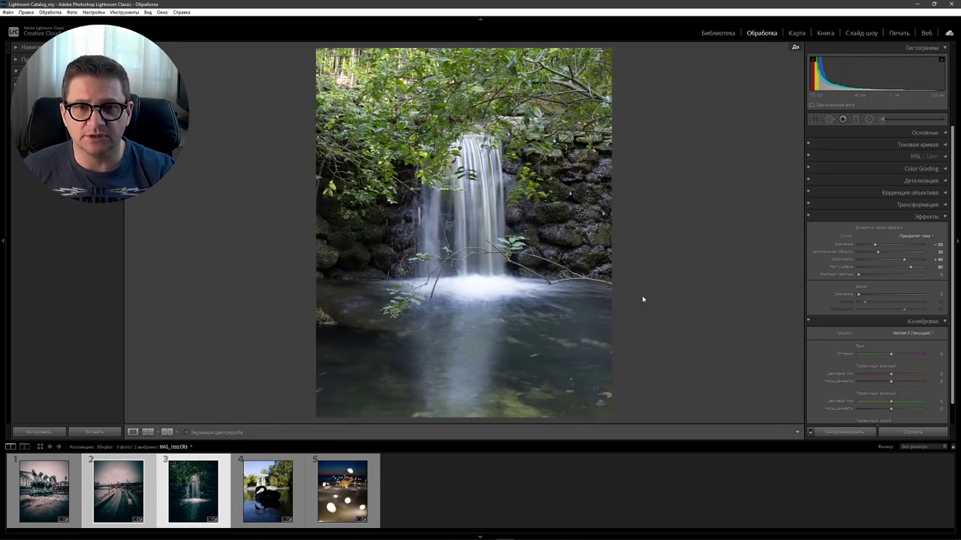
{"action": "key", "text": "backslash"}
{"action": "key", "text": "backslash"}
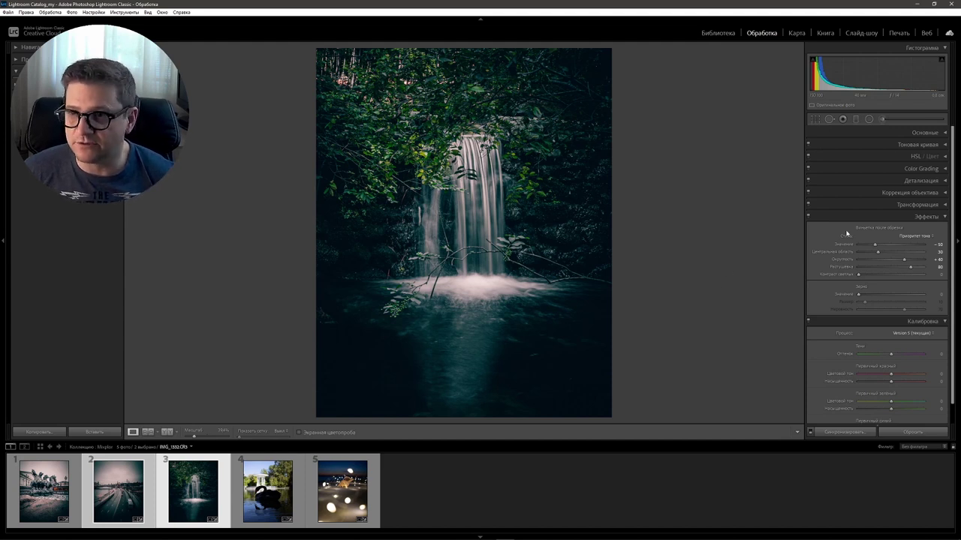
In HSL/Color, tweak Yellow saturation, nudge Green hue and cut Green saturation to -58.
{"action": "left_click", "coordinate": [946, 156]}
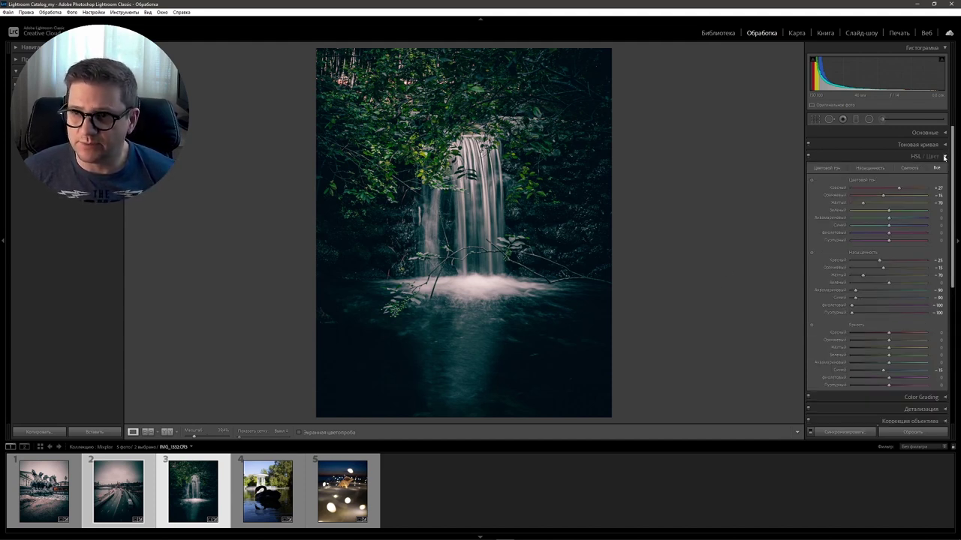
{"action": "left_click_drag", "start_coordinate": [847, 284], "coordinate": [853, 284]}
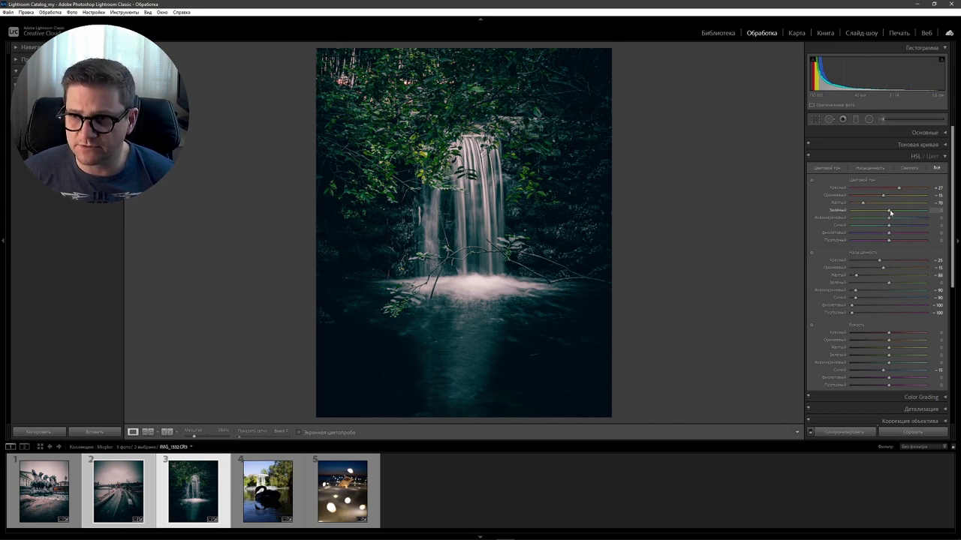
{"action": "left_click_drag", "start_coordinate": [889, 209], "coordinate": [899, 211]}
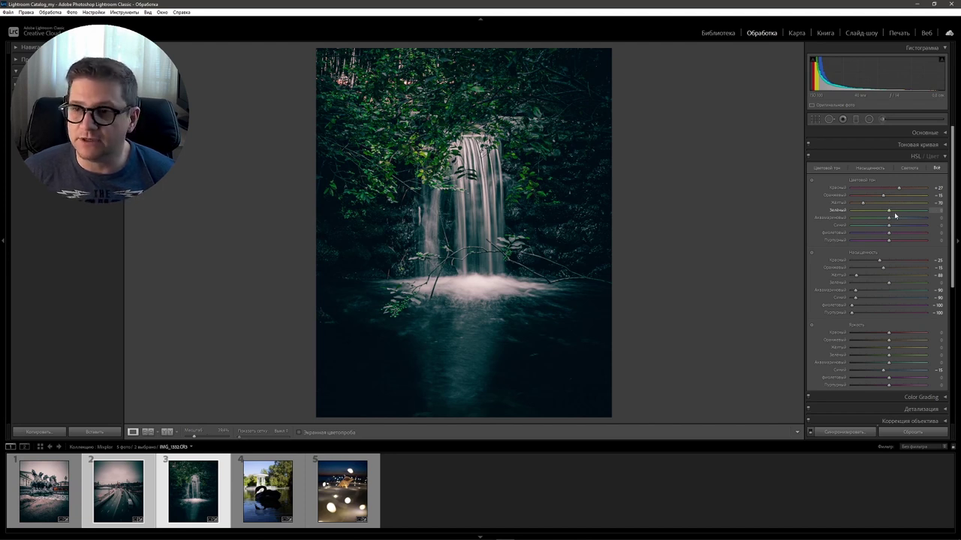
{"action": "left_click_drag", "start_coordinate": [897, 211], "coordinate": [893, 214]}
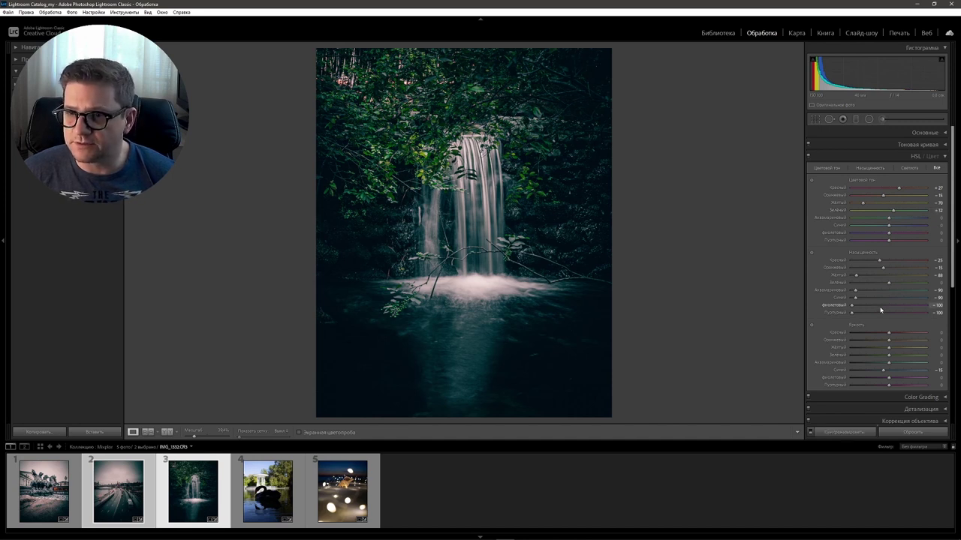
{"action": "left_click_drag", "start_coordinate": [888, 283], "coordinate": [864, 285]}
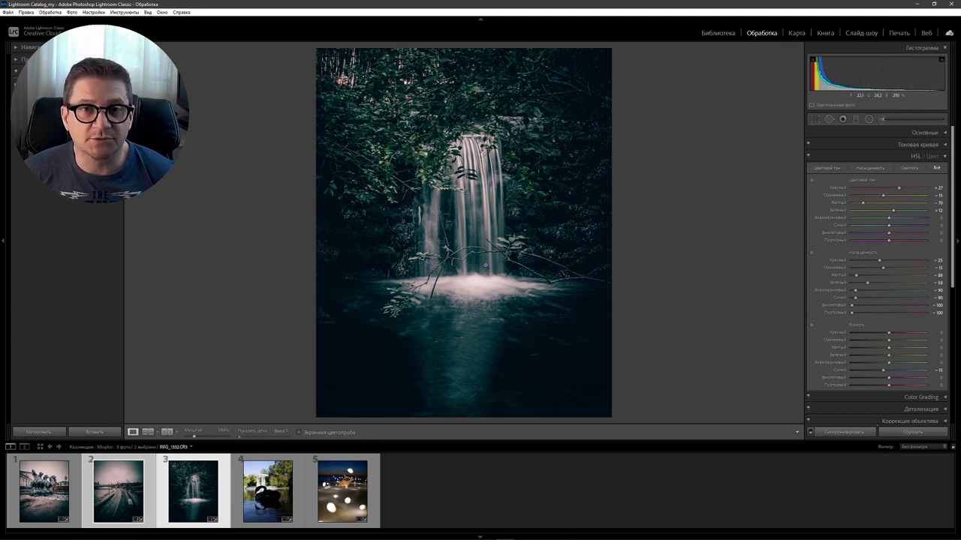
Paint an Adjustment Brush exposure boost of about +1.02 over the waterfall and compare before/after.
{"action": "left_click", "coordinate": [882, 120]}
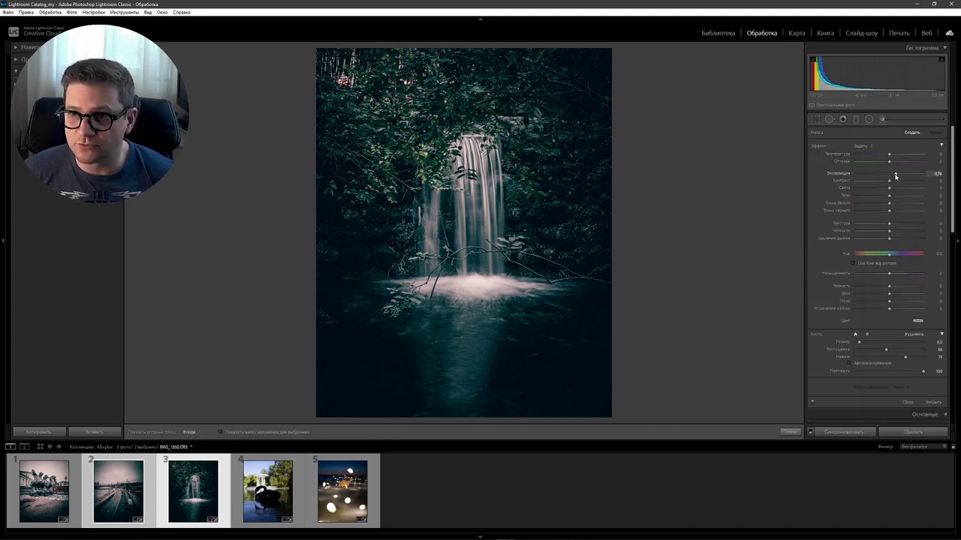
{"action": "left_click_drag", "start_coordinate": [896, 175], "coordinate": [899, 175]}
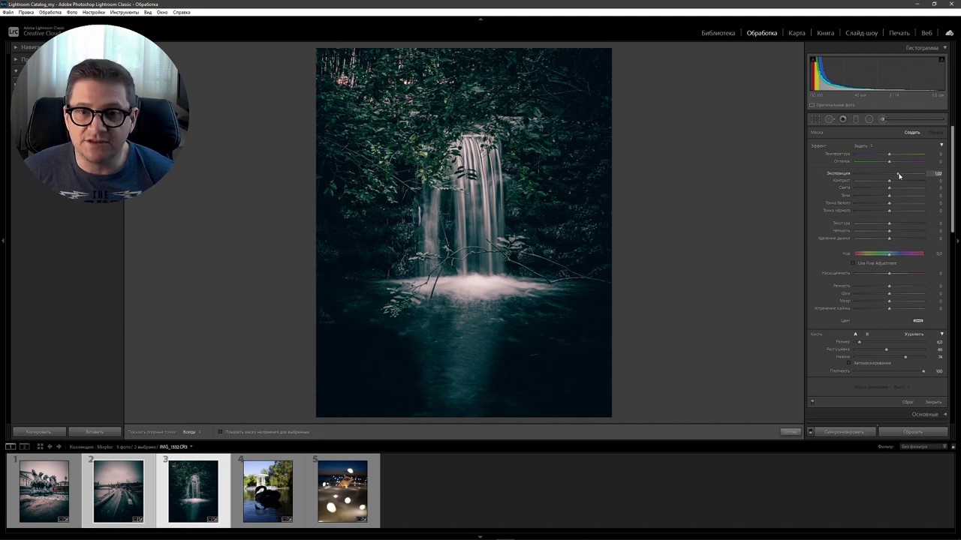
{"action": "mouse_move", "coordinate": [469, 244]}
{"action": "left_mouse_down"}
{"action": "mouse_move", "coordinate": [491, 129]}
{"action": "mouse_move", "coordinate": [516, 296]}
{"action": "mouse_move", "coordinate": [523, 286]}
{"action": "left_mouse_up"}
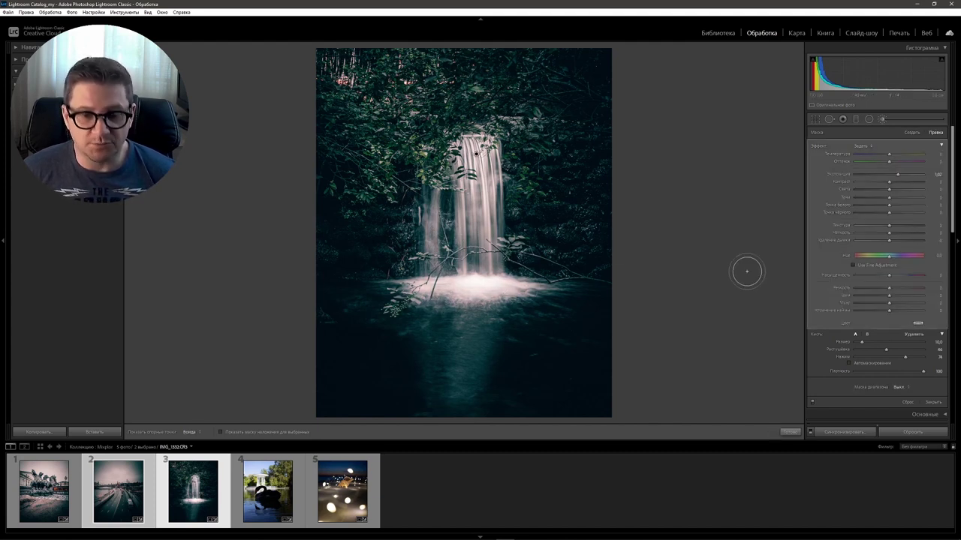
{"action": "key", "text": "backslash"}
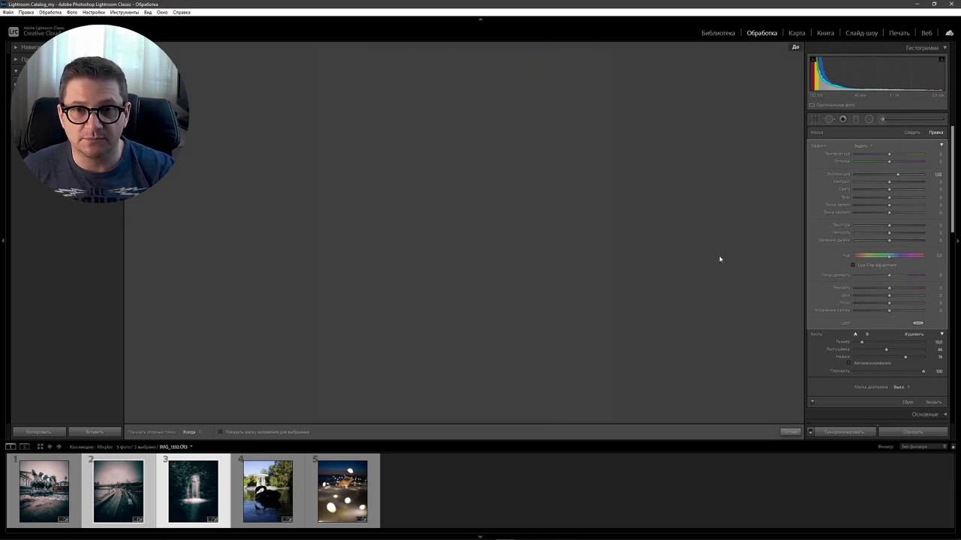
{"action": "key", "text": "backslash"}
{"action": "key", "text": "backslash"}
{"action": "key", "text": "backslash"}
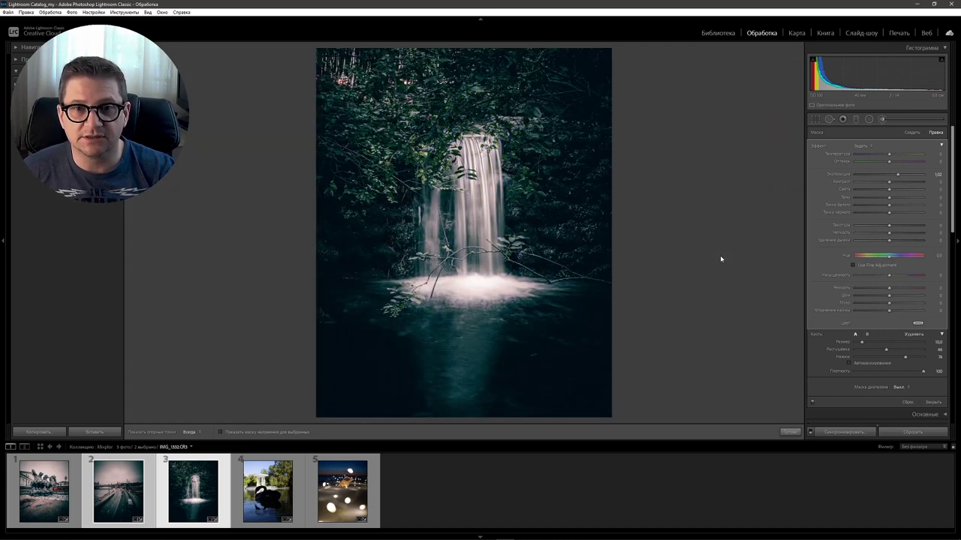
{"action": "left_click", "coordinate": [942, 145]}
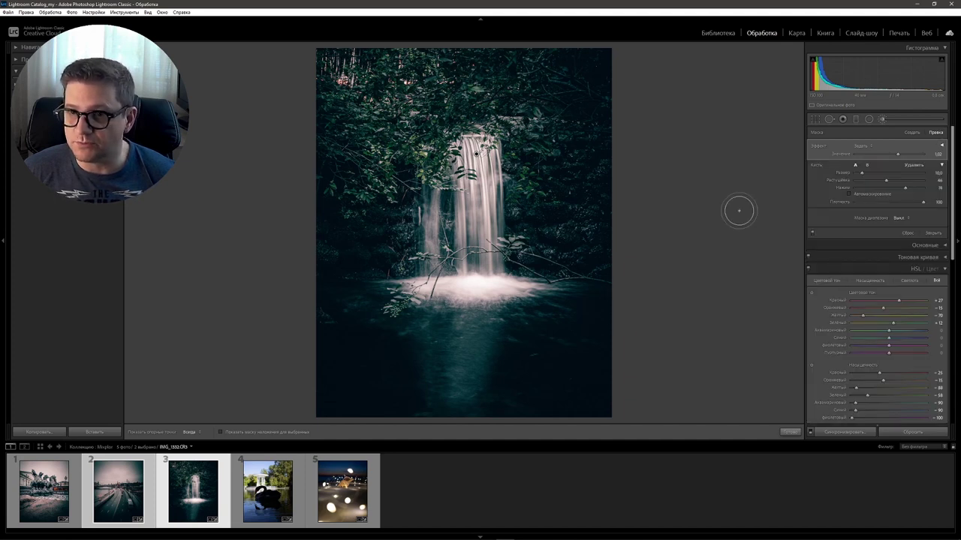
{"action": "key", "text": "Escape"}
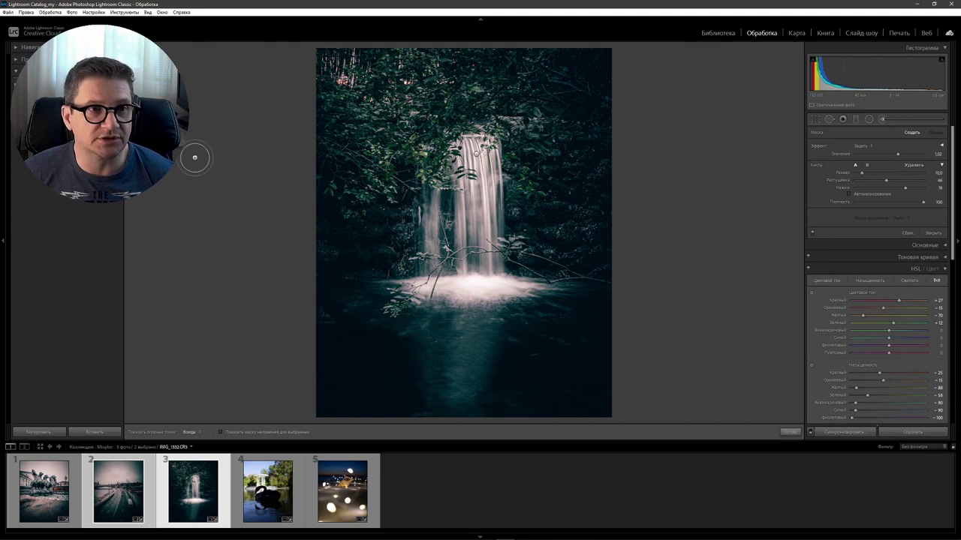
Save the waterfall look as develop preset 'Moplor' in РАБОЧАЯ, excluding Graduated Filter.
{"action": "key", "text": "ctrl+shift+n"}
{"action": "type", "text": "Mi"}
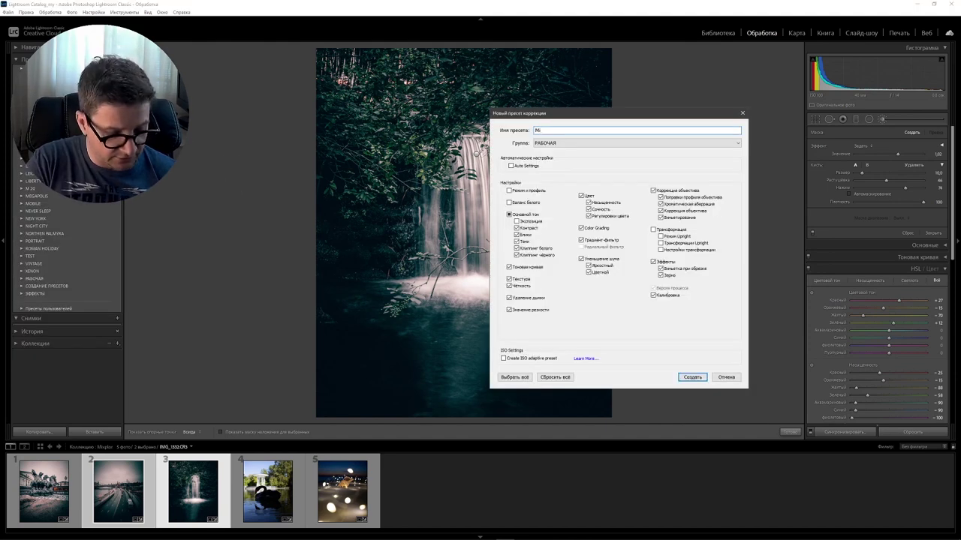
{"action": "type", "text": "Moplor"}
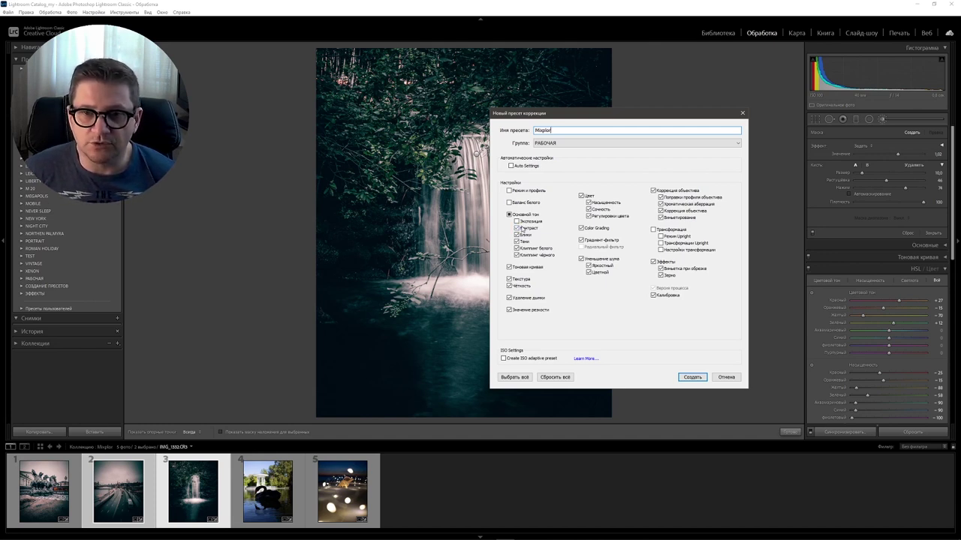
{"action": "left_click", "coordinate": [581, 240]}
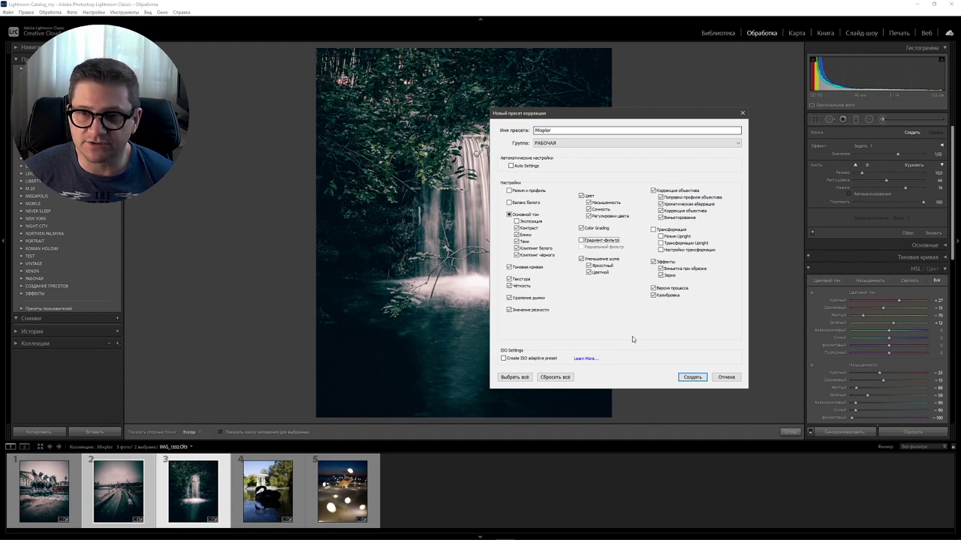
{"action": "left_click", "coordinate": [692, 378]}
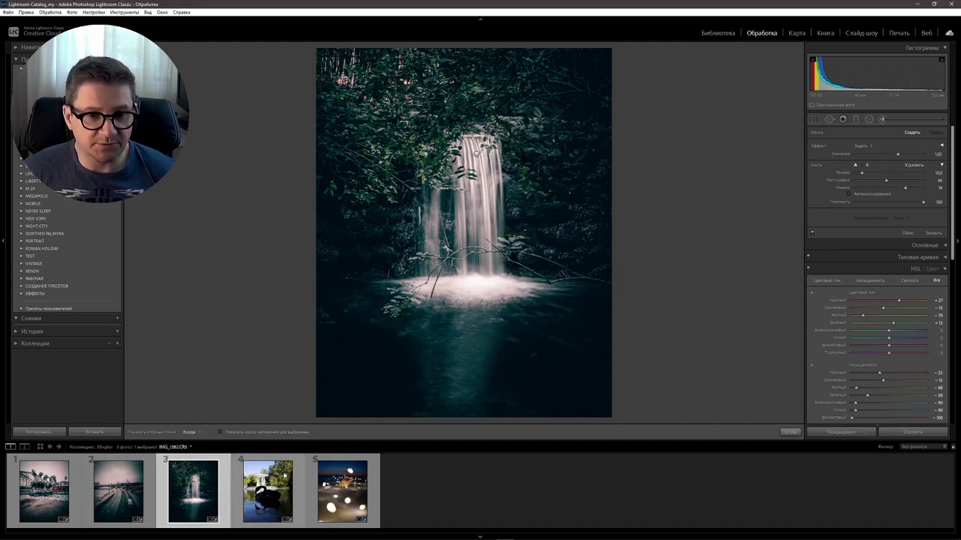
{"action": "left_click", "coordinate": [268, 491]}
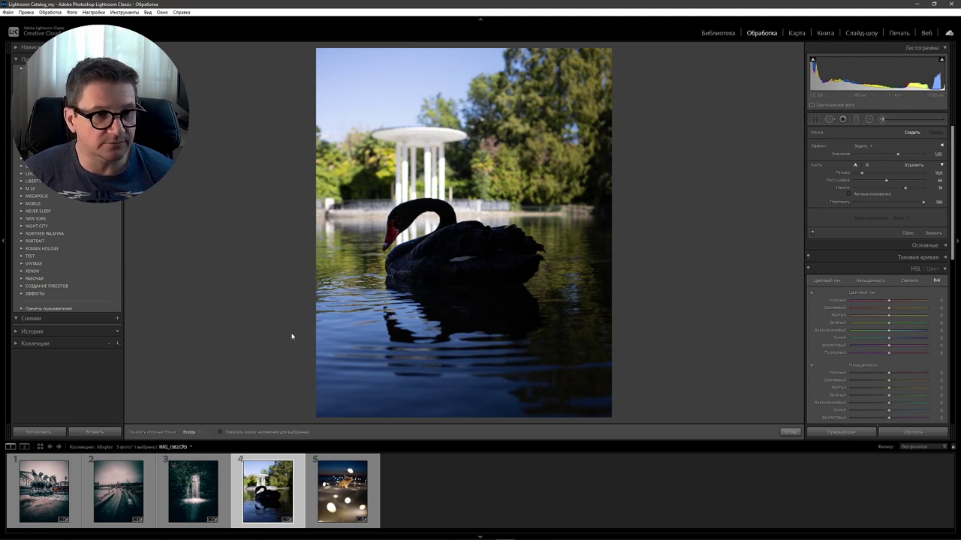
Apply the Mixplor preset from the РАБОЧАЯ group to the swan photo.
{"action": "left_click", "coordinate": [22, 278]}
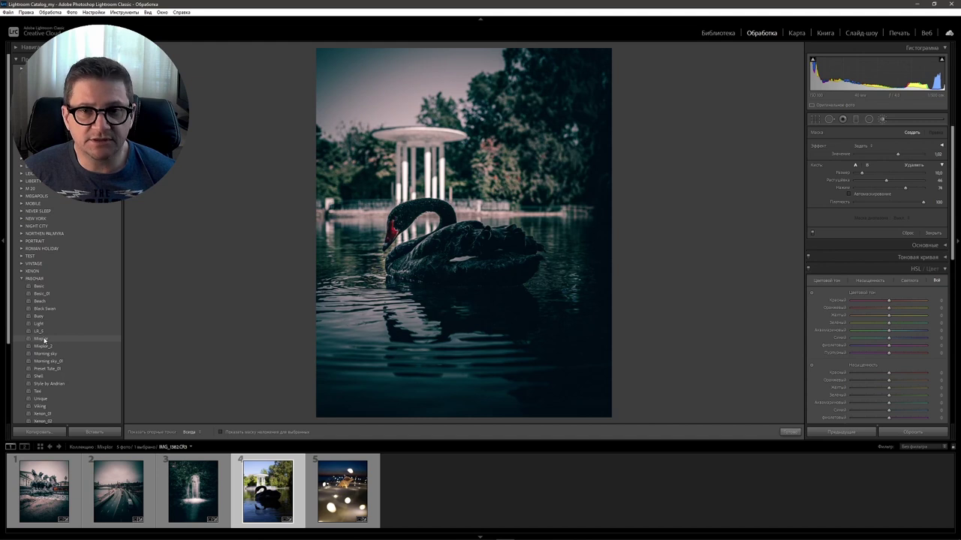
{"action": "left_click", "coordinate": [41, 339]}
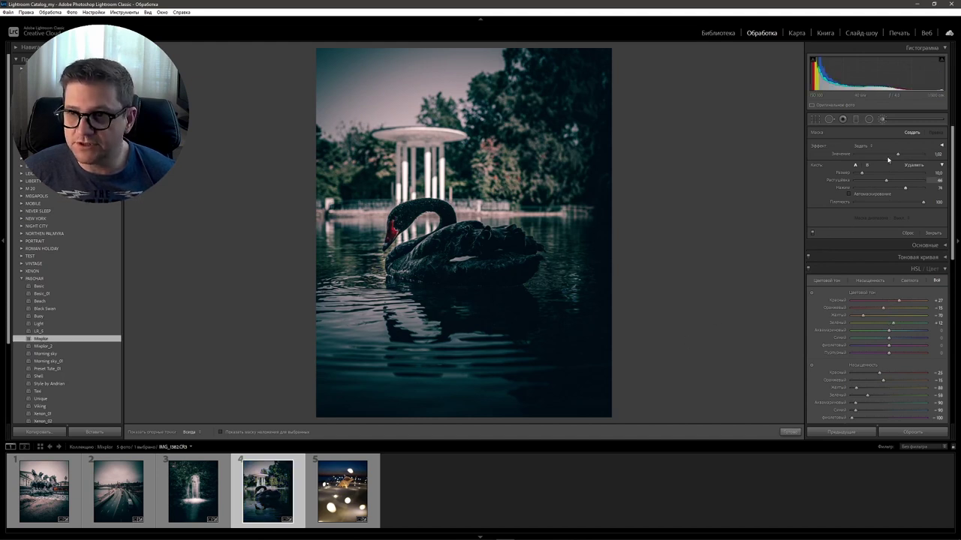
{"action": "left_click", "coordinate": [933, 233]}
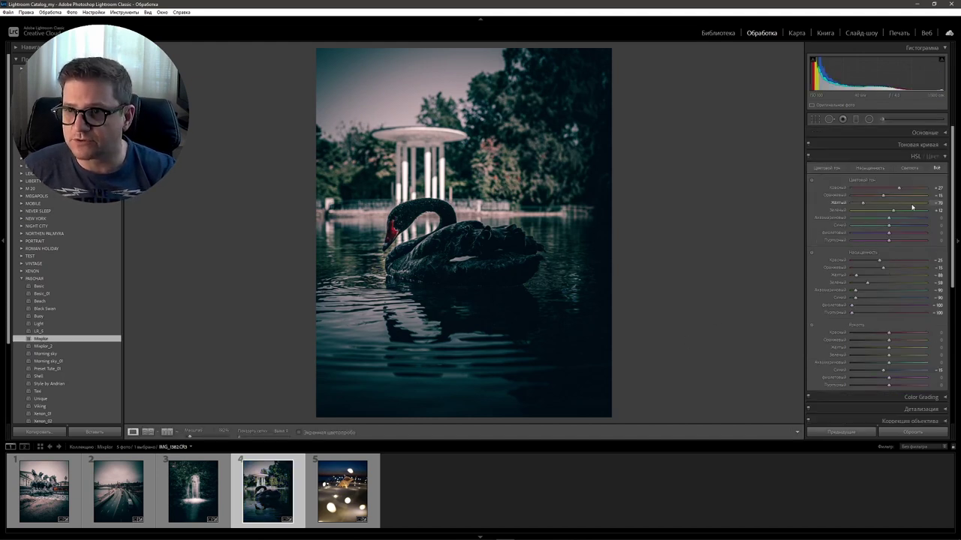
Raise the swan photo's exposure and darken its post-crop vignette, checking against the original.
{"action": "left_click", "coordinate": [923, 132]}
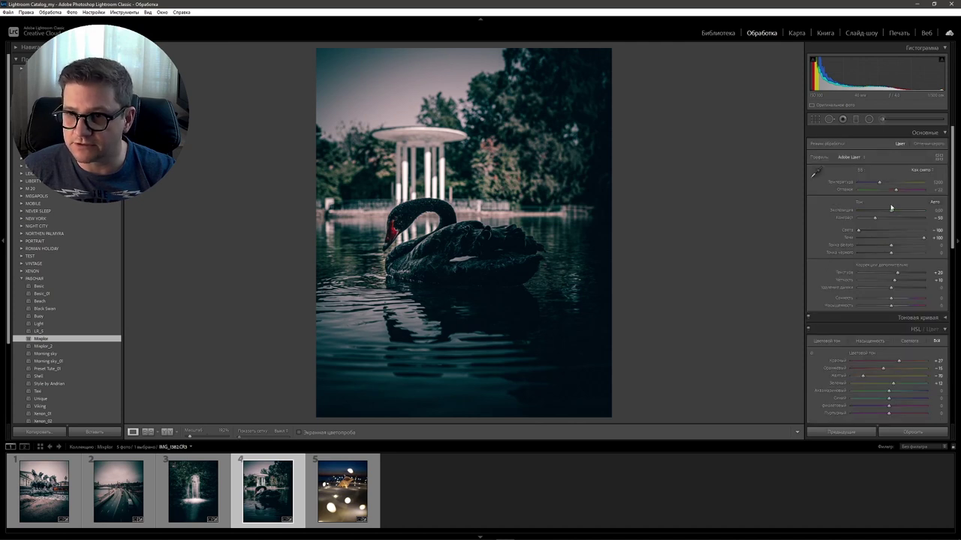
{"action": "left_click_drag", "start_coordinate": [892, 210], "coordinate": [886, 183]}
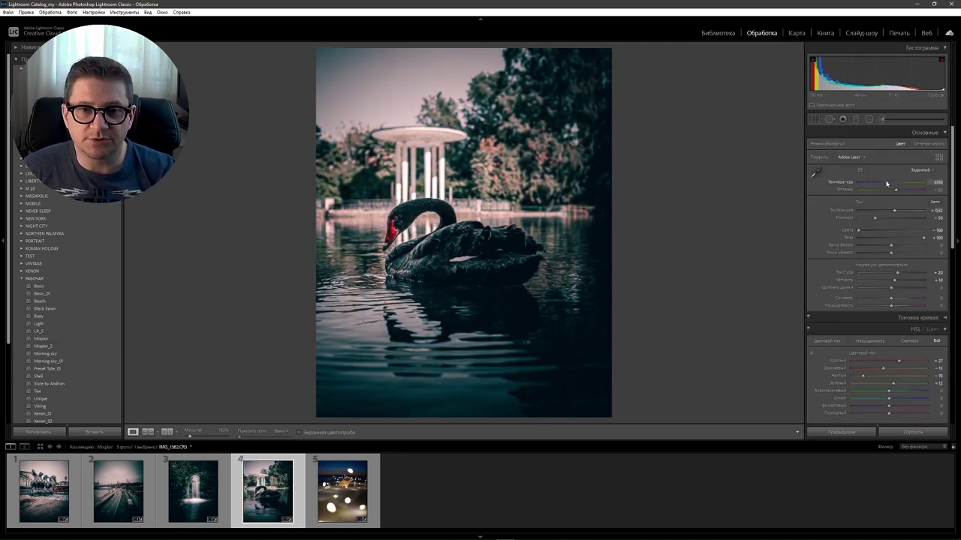
{"action": "left_click_drag", "start_coordinate": [952, 188], "coordinate": [952, 353]}
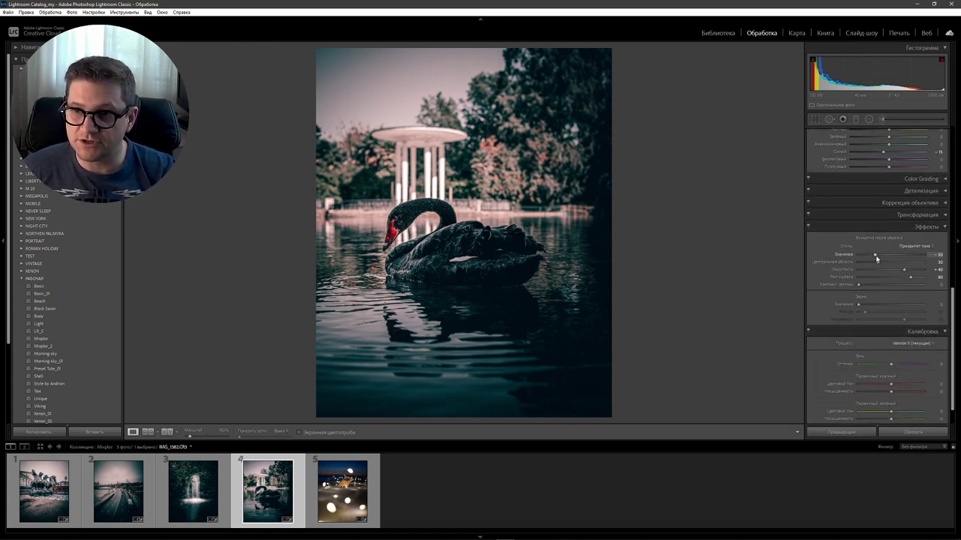
{"action": "left_click_drag", "start_coordinate": [876, 257], "coordinate": [871, 258]}
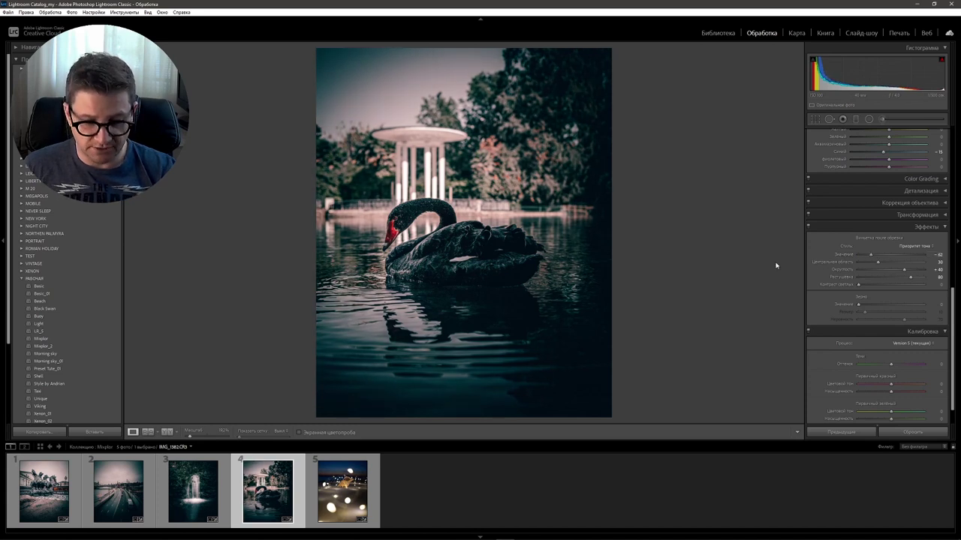
{"action": "key", "text": "backslash"}
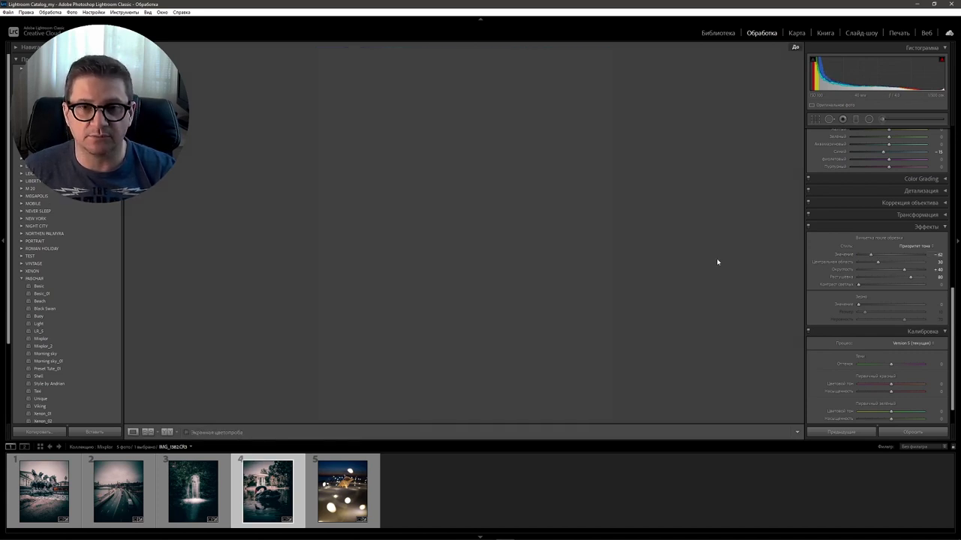
{"action": "key", "text": "backslash"}
{"action": "key", "text": "backslash"}
{"action": "key", "text": "backslash"}
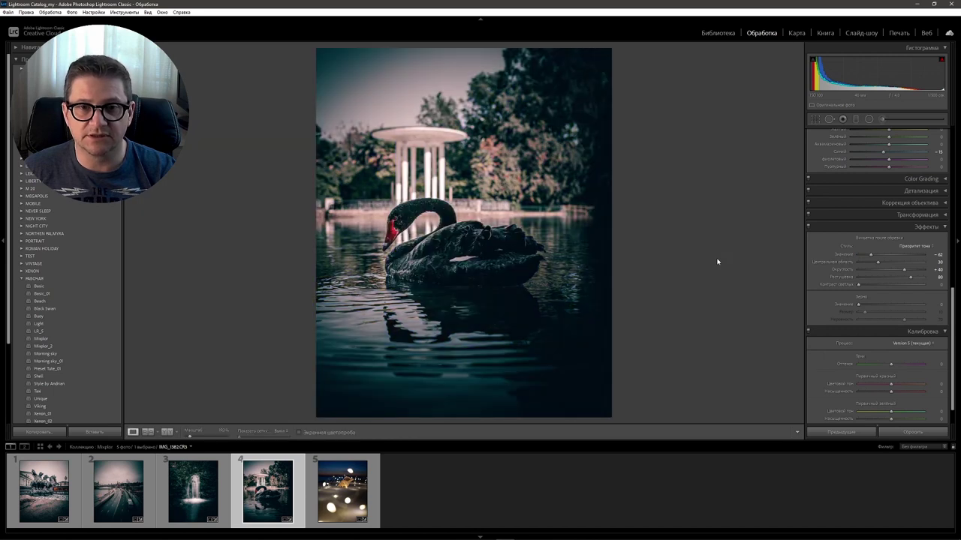
{"action": "key", "text": "Right"}
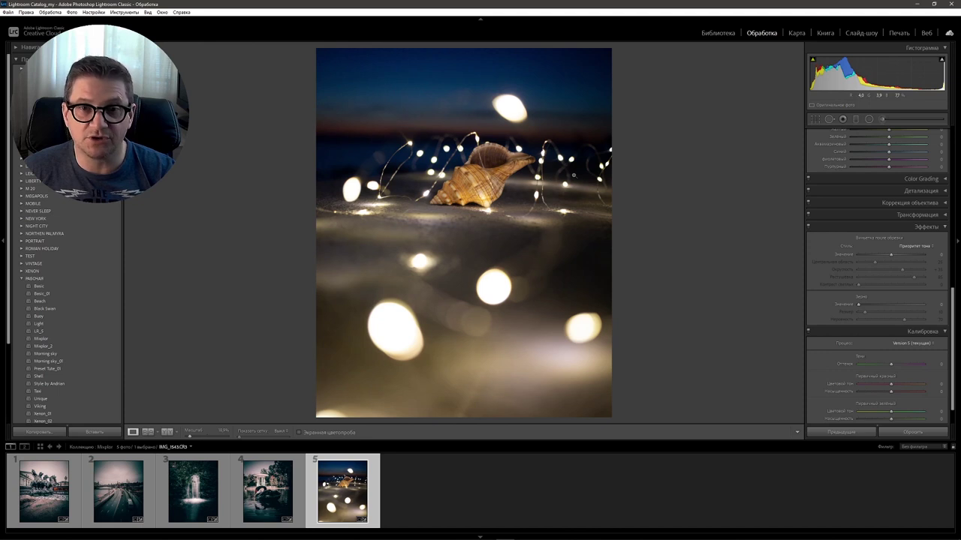
Apply the Mixplor preset to the seashell photo and fine-tune its exposure to about +1.09.
{"action": "left_click", "coordinate": [58, 339]}
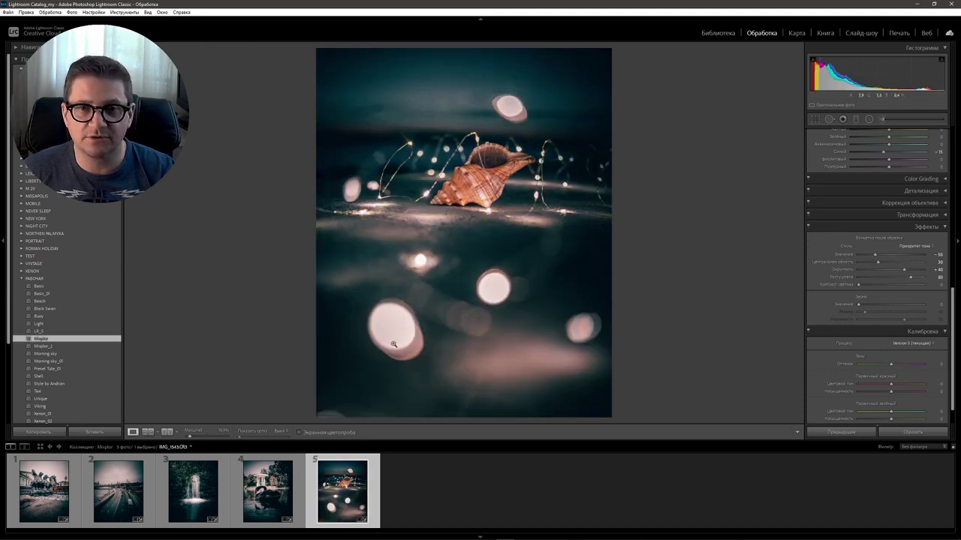
{"action": "scroll", "coordinate": [951, 306], "scroll_direction": "up", "scroll_amount": 10}
{"action": "left_click_drag", "start_coordinate": [896, 211], "coordinate": [902, 213]}
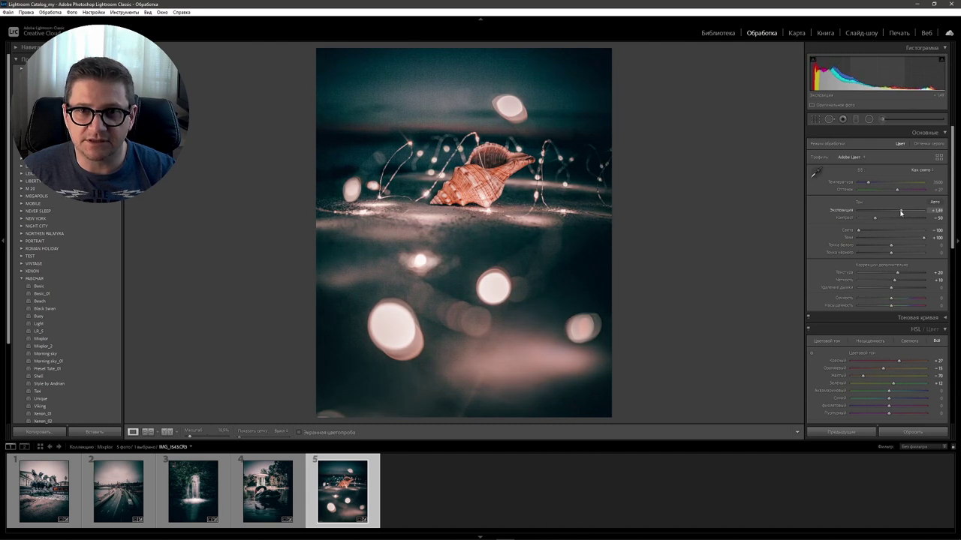
{"action": "left_click_drag", "start_coordinate": [900, 212], "coordinate": [896, 213]}
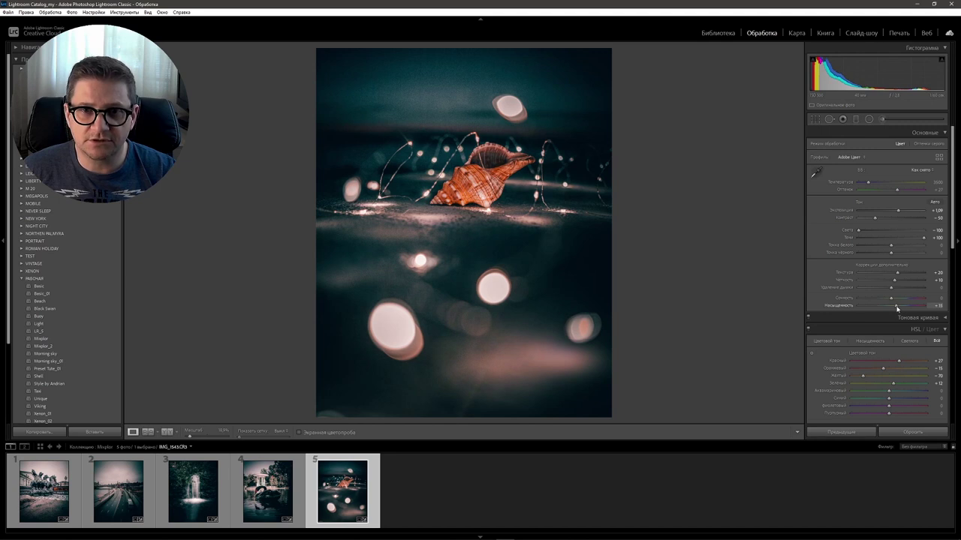
Deepen the seashell photo's vignette Amount to −57 and compare it with the original.
{"action": "scroll", "coordinate": [896, 308], "scroll_direction": "down", "scroll_amount": 5}
{"action": "scroll", "coordinate": [895, 309], "scroll_direction": "down", "scroll_amount": 5}
{"action": "scroll", "coordinate": [896, 309], "scroll_direction": "down", "scroll_amount": 5}
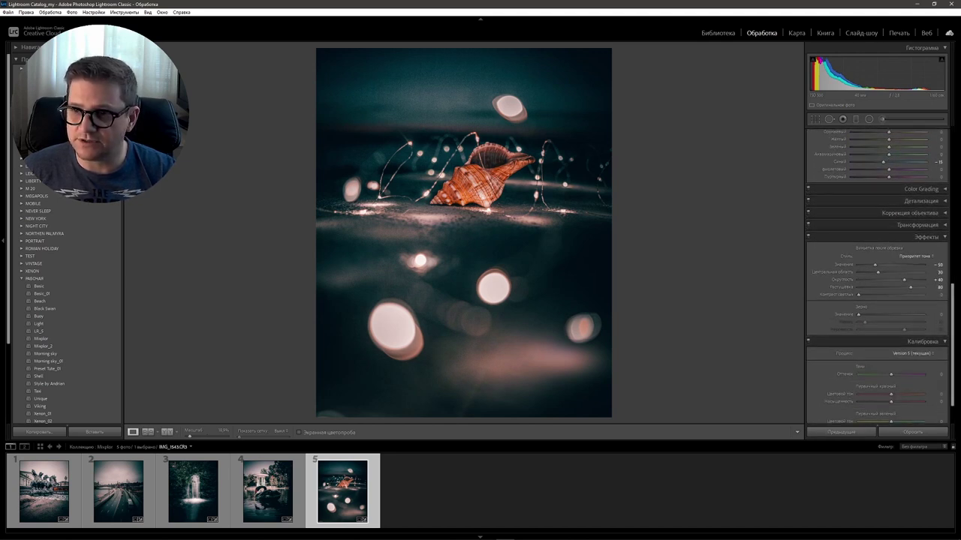
{"action": "left_click_drag", "start_coordinate": [878, 267], "coordinate": [874, 266]}
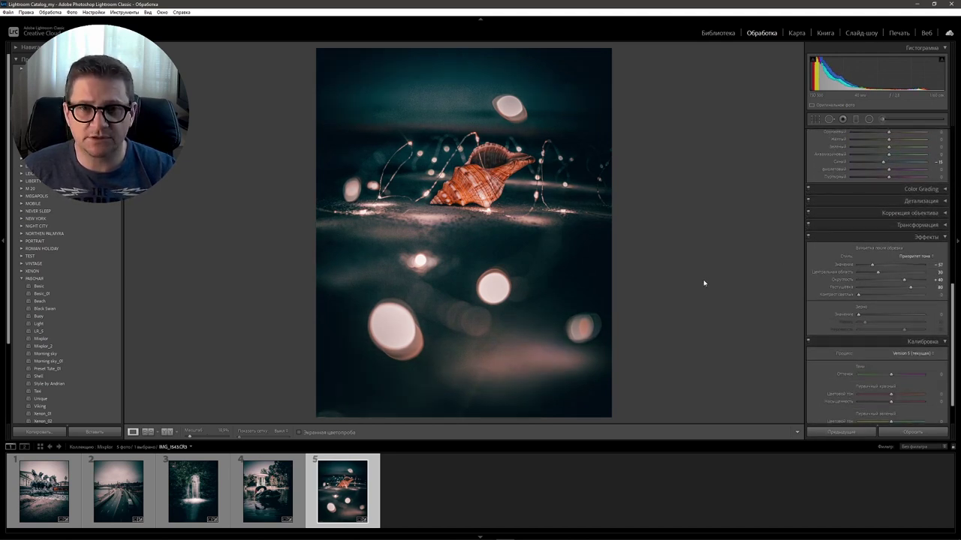
{"action": "key", "text": "backslash"}
{"action": "key", "text": "backslash"}
{"action": "key", "text": "backslash"}
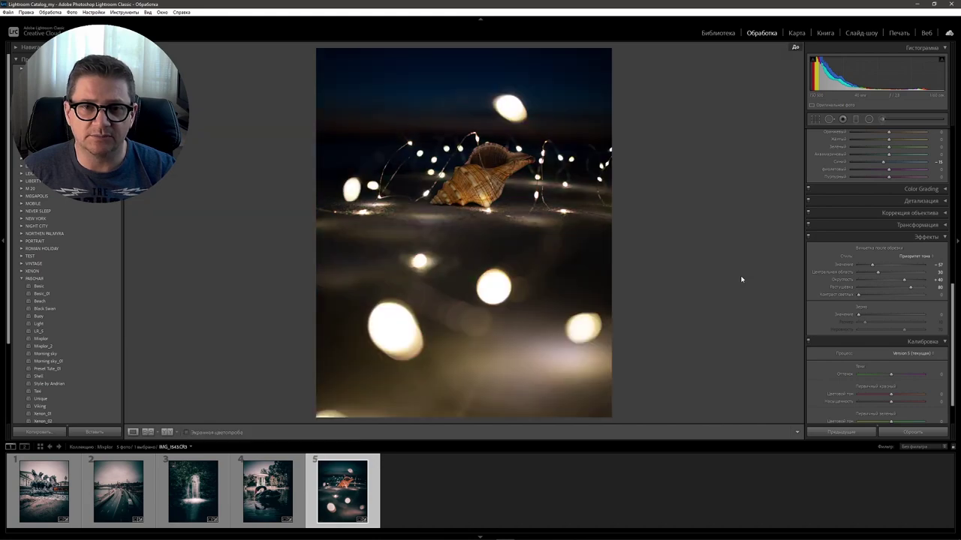
{"action": "key", "text": "backslash"}
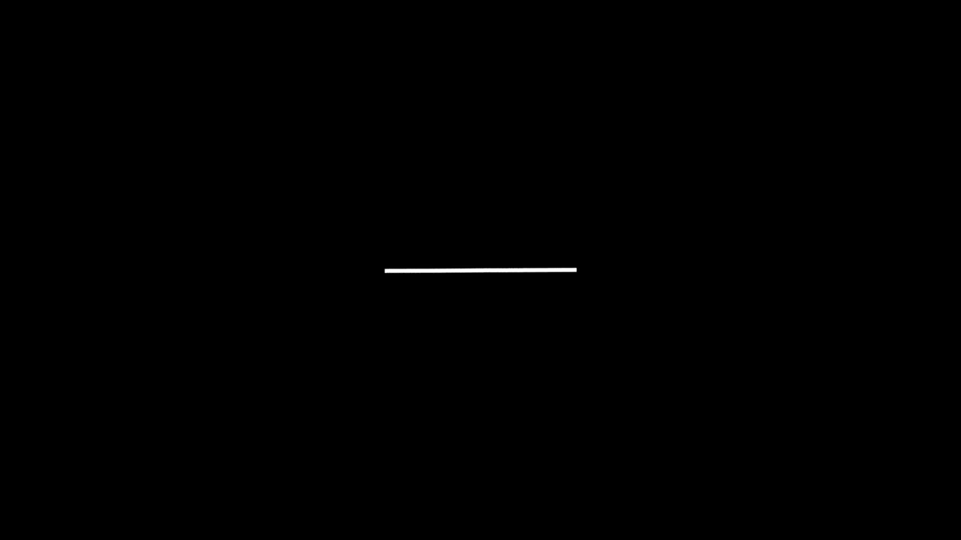